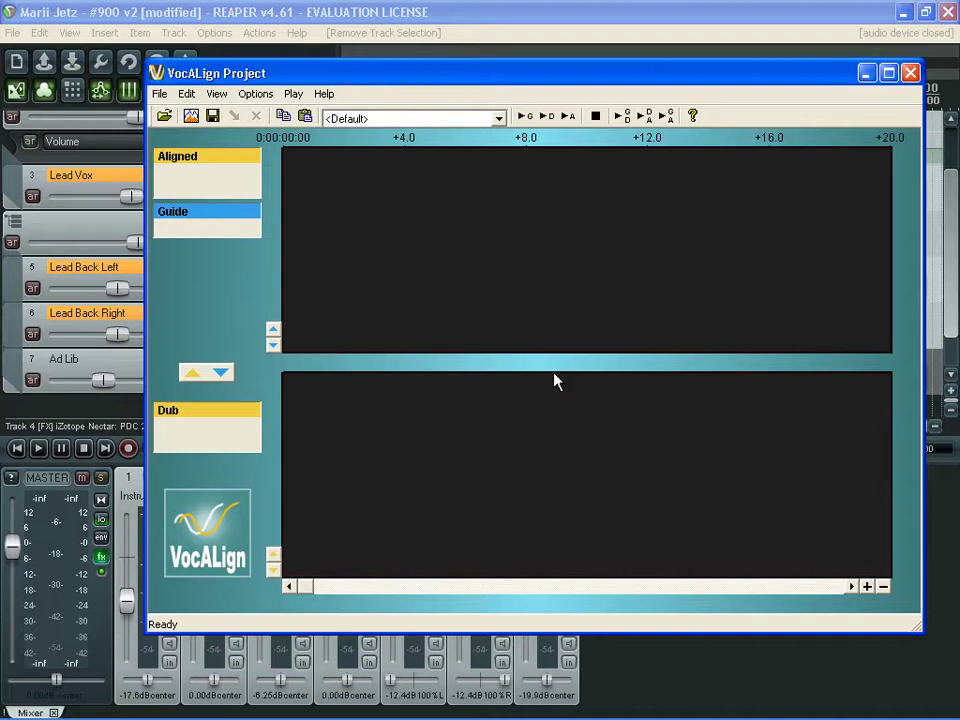
# Bring REAPER to the front and put the edit cursor at 17.3.00 on track 4's lane.
pyautogui.click(452, 14)
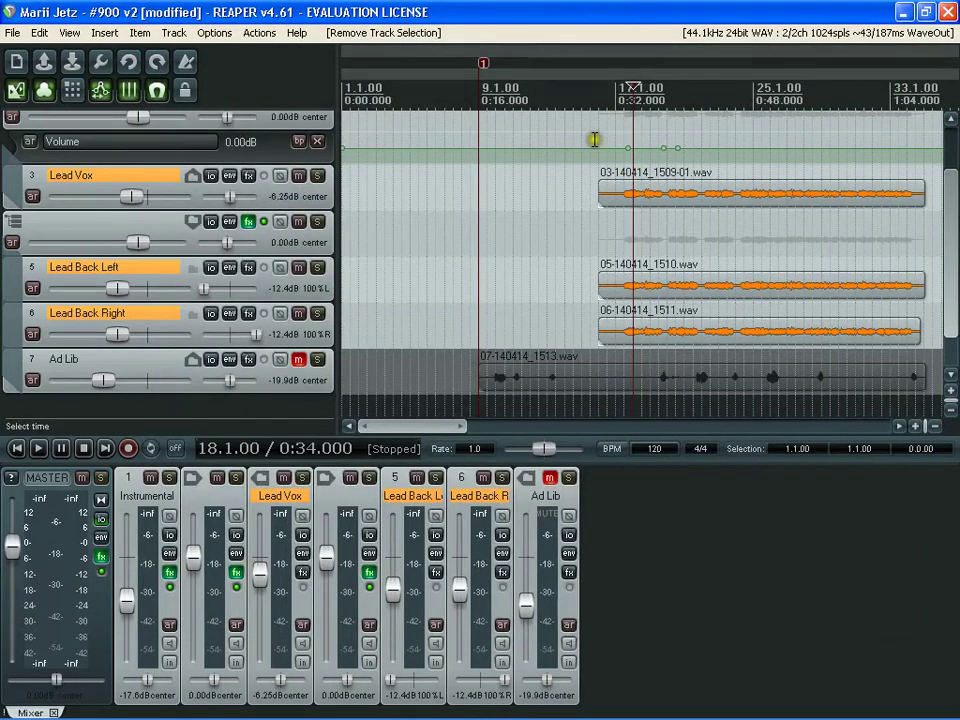
pyautogui.click(621, 217)
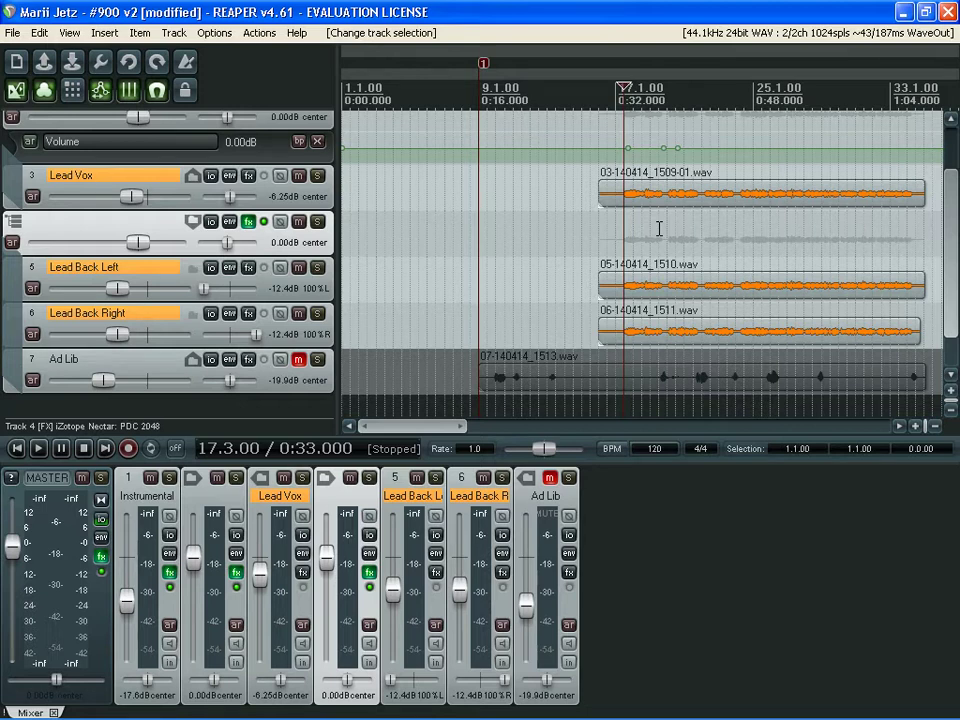
pyautogui.scroll(-2, 666, 242)
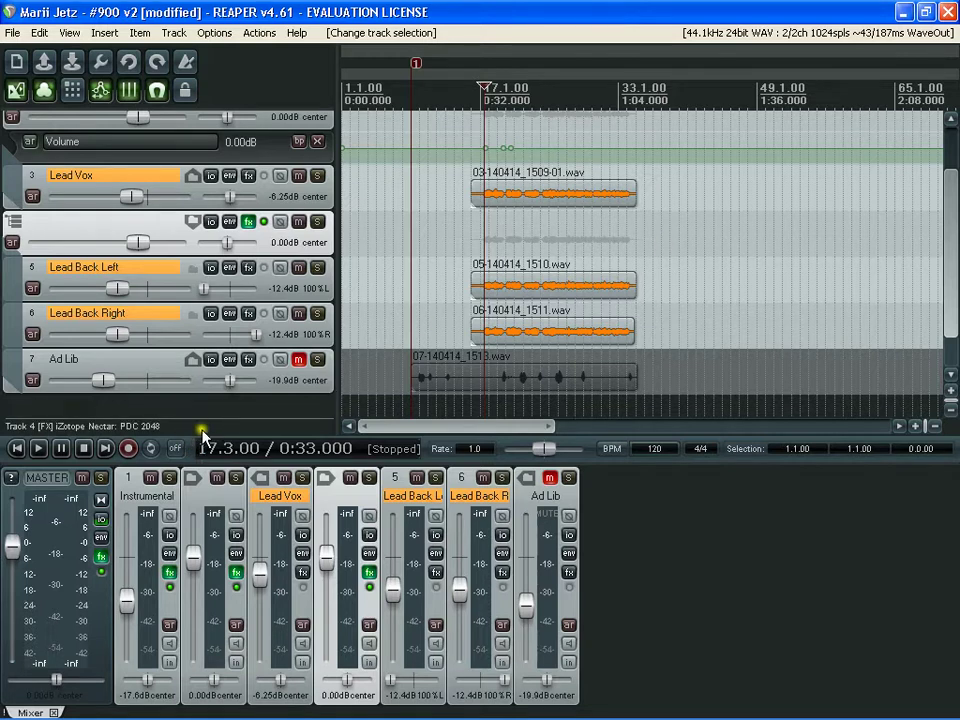
# Play from 17.3.00 to hear Lead Vox against Lead Back Left and Right.
pyautogui.click(38, 450)
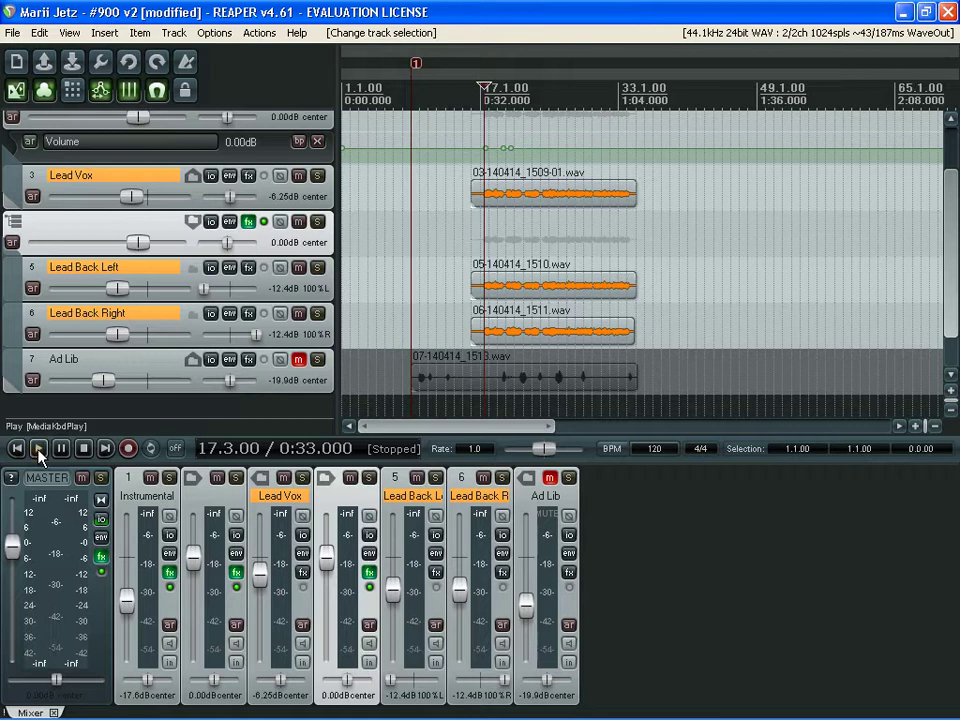
pyautogui.click(38, 450)
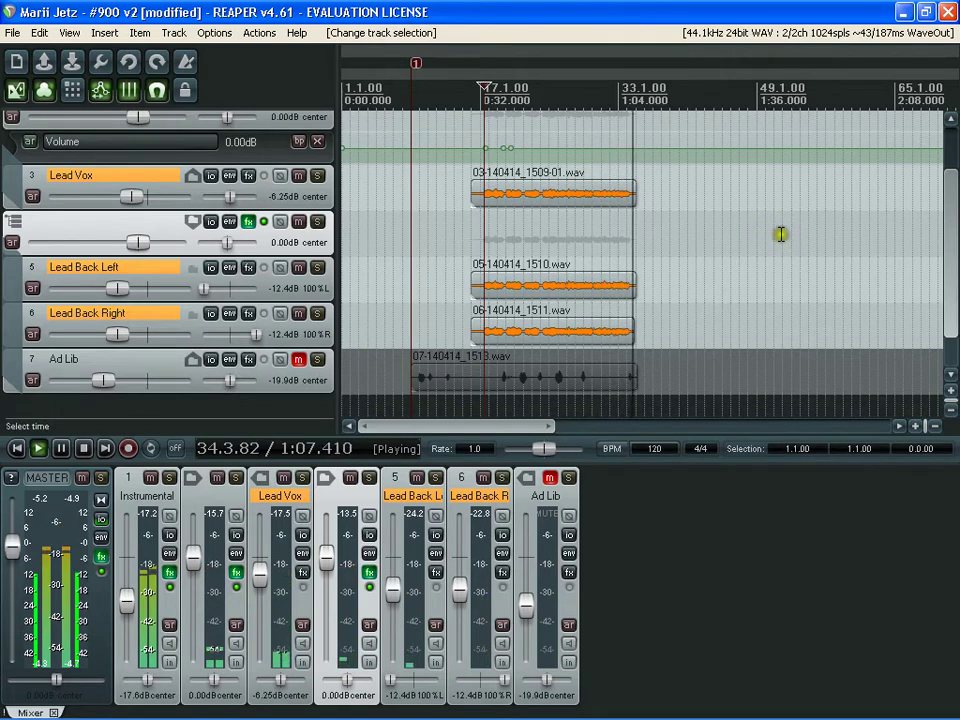
# Stop playback so the transport returns to 17.3.00, briefly check VocALign, then return to REAPER's mixer.
pyautogui.press('space')
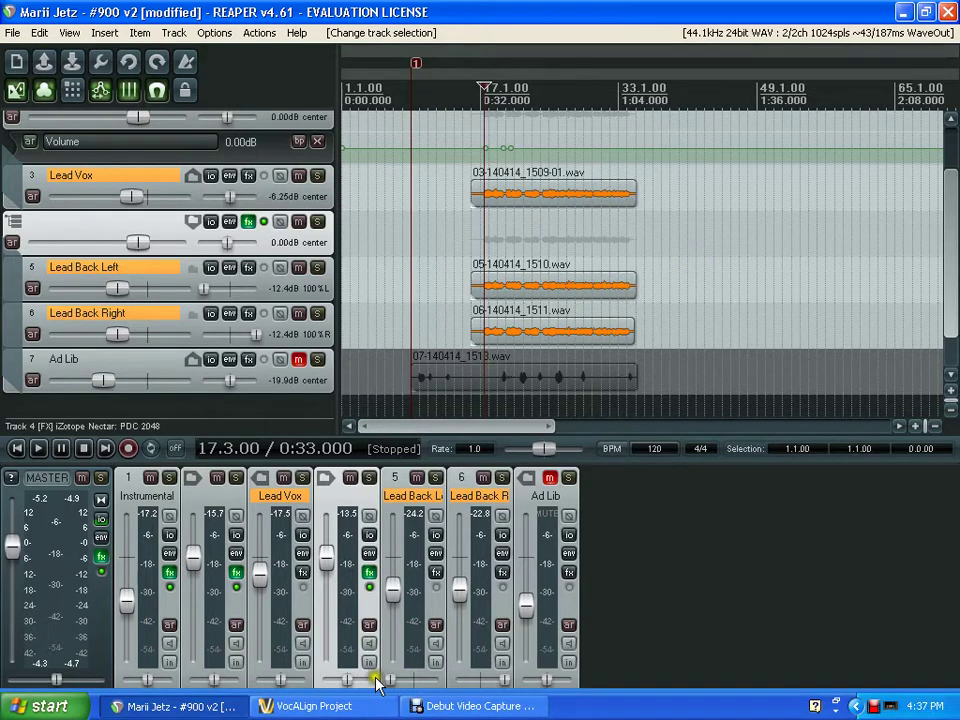
pyautogui.click(328, 707)
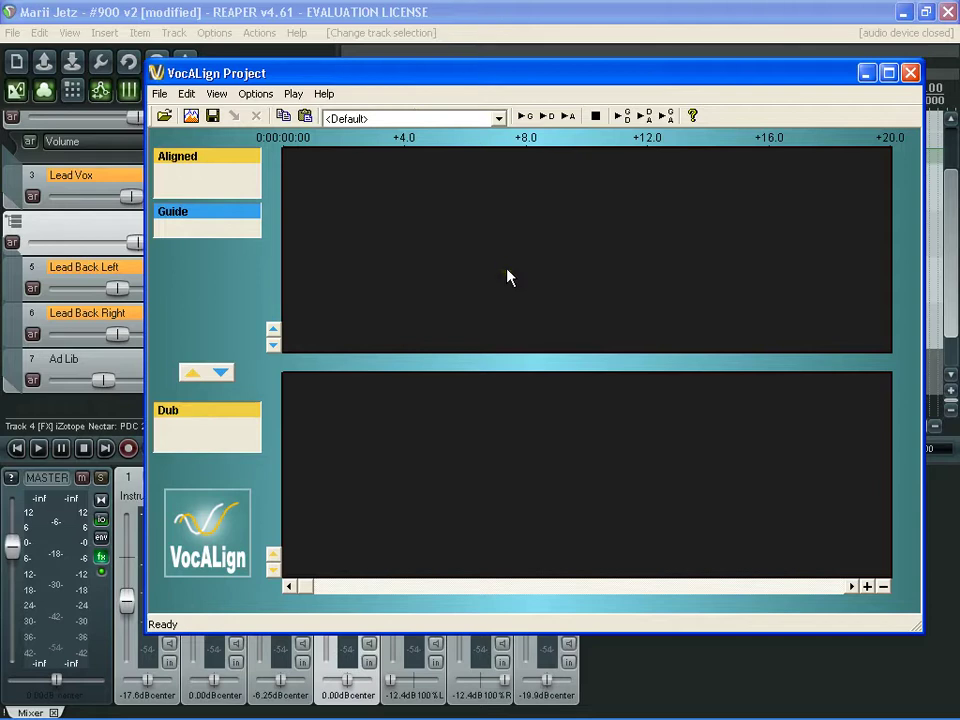
pyautogui.click(655, 641)
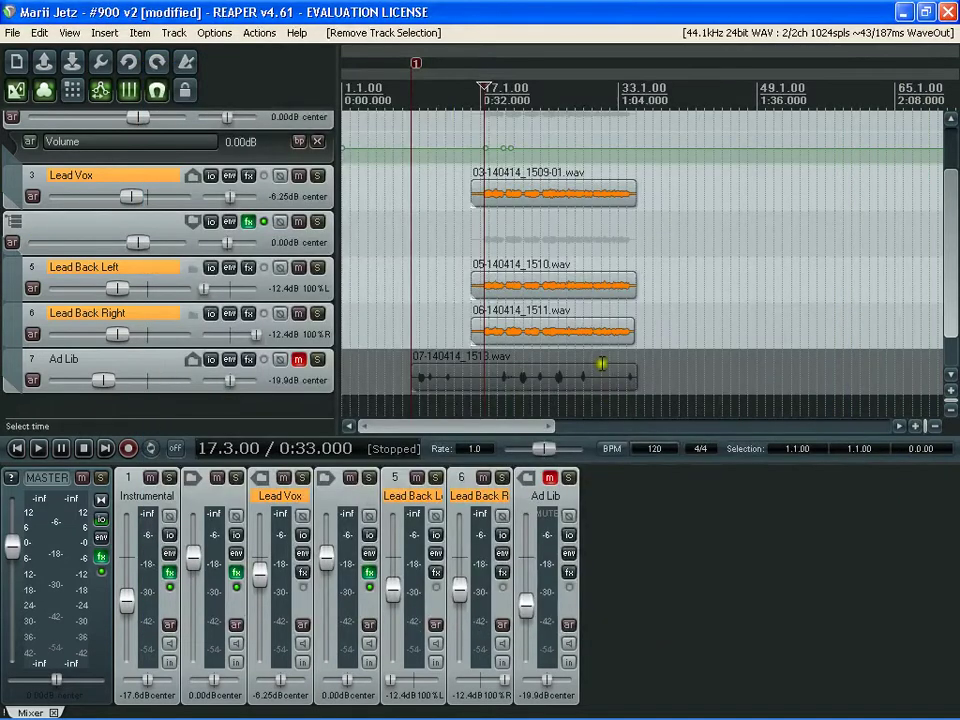
pyautogui.scroll(2, 490, 222)
pyautogui.scroll(-1, 501, 216)
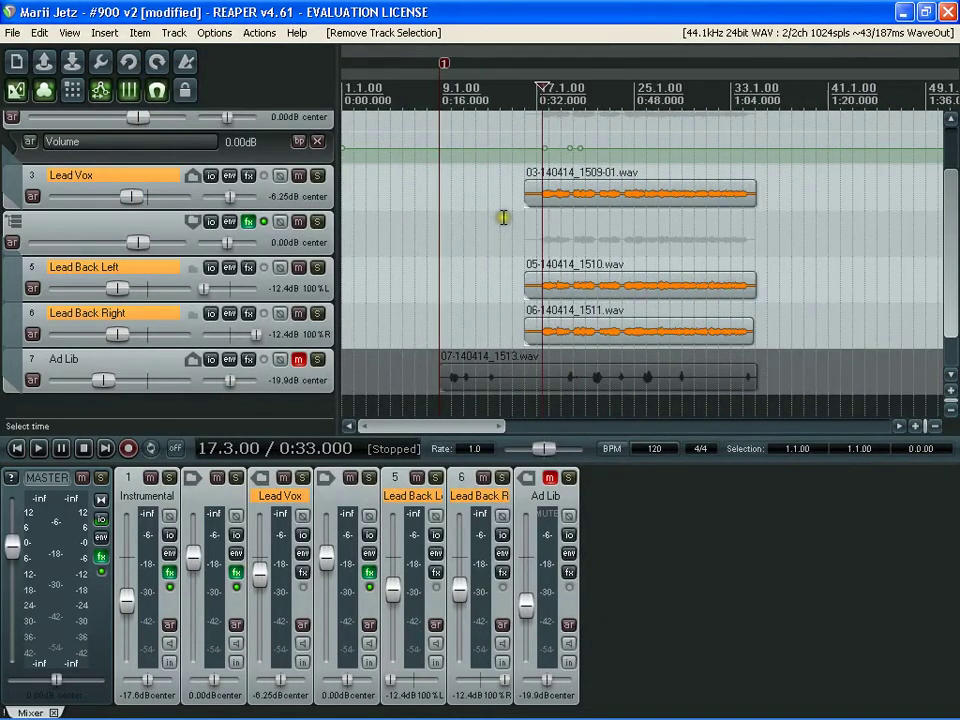
pyautogui.scroll(1, 560, 228)
pyautogui.scroll(6, 639, 240)
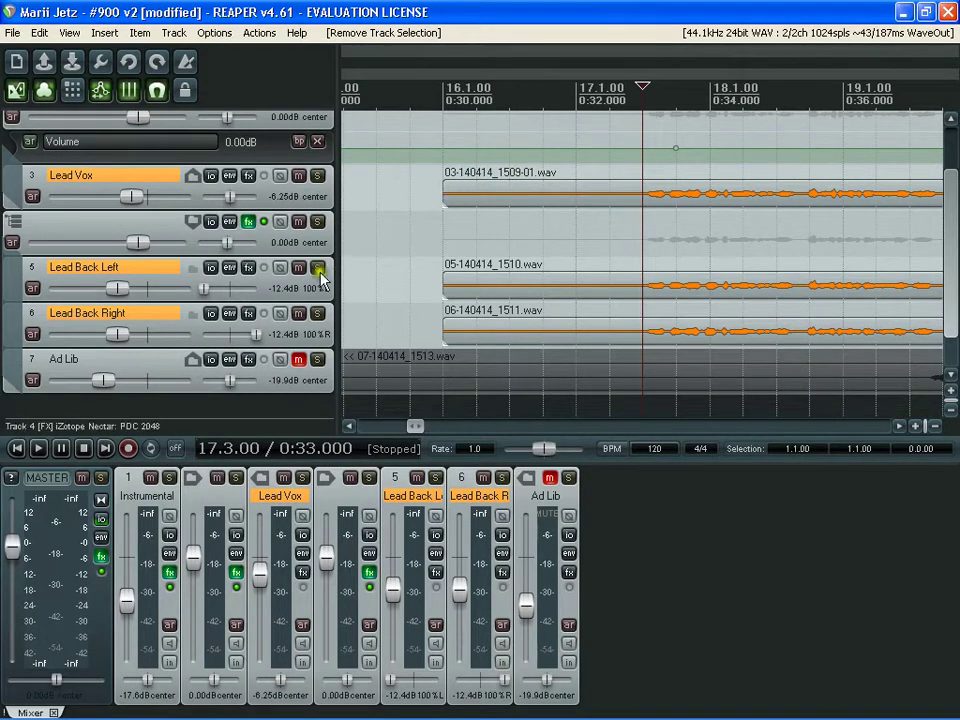
# Trim the left edges of the Lead Vox, Lead Back Left and Lead Back Right items to 17.3.00.
pyautogui.moveTo(443, 196); pyautogui.dragTo(627, 196)
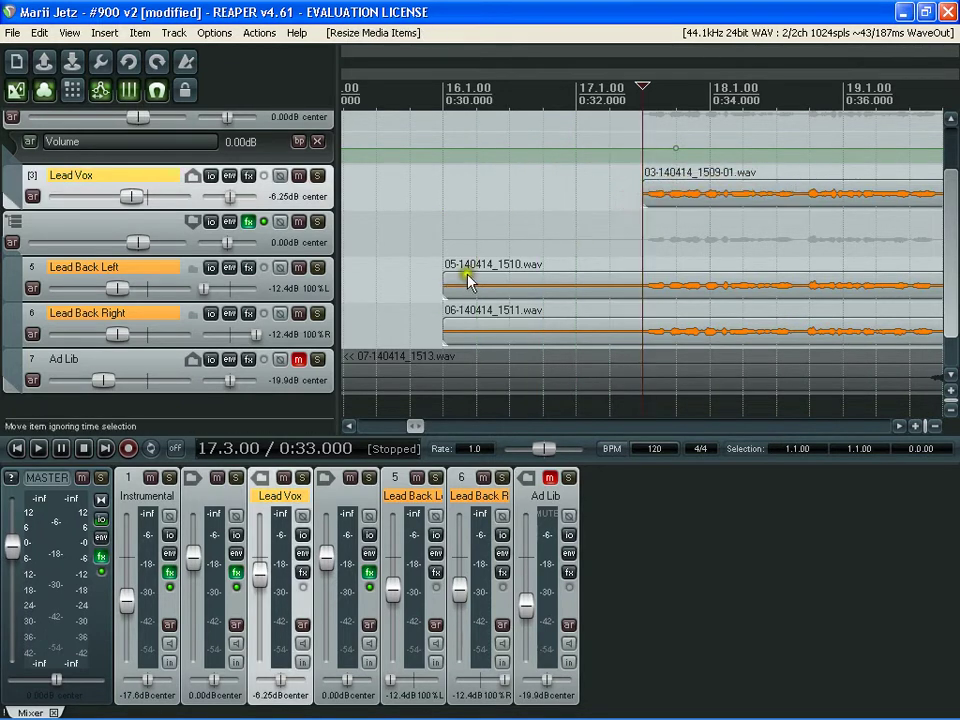
pyautogui.moveTo(448, 279); pyautogui.dragTo(638, 270)
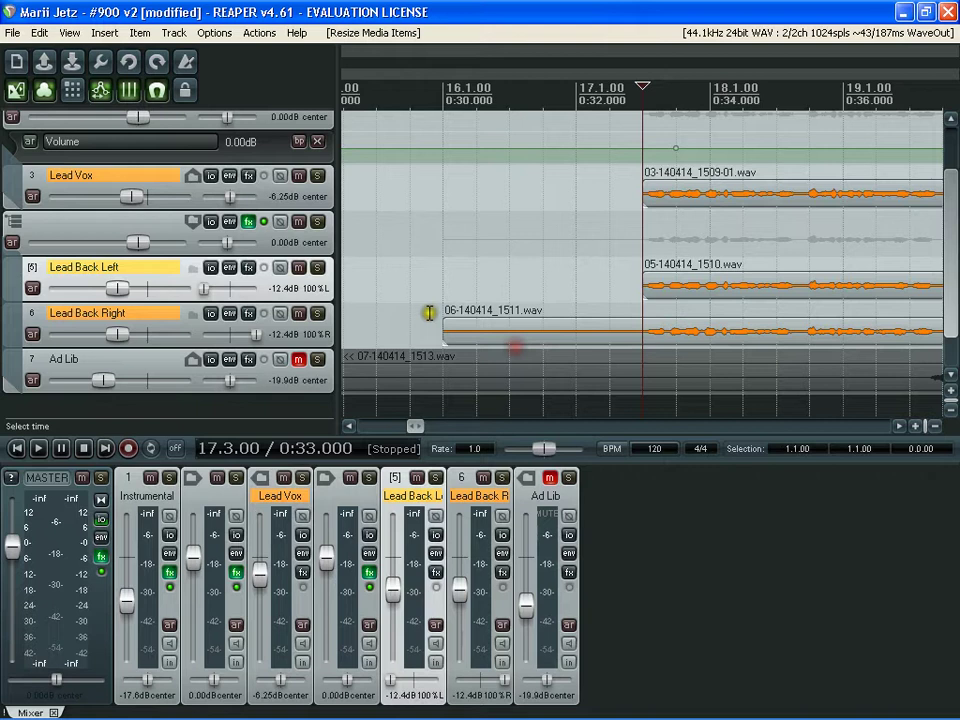
pyautogui.moveTo(447, 320); pyautogui.dragTo(632, 316)
pyautogui.scroll(-8, 525, 272)
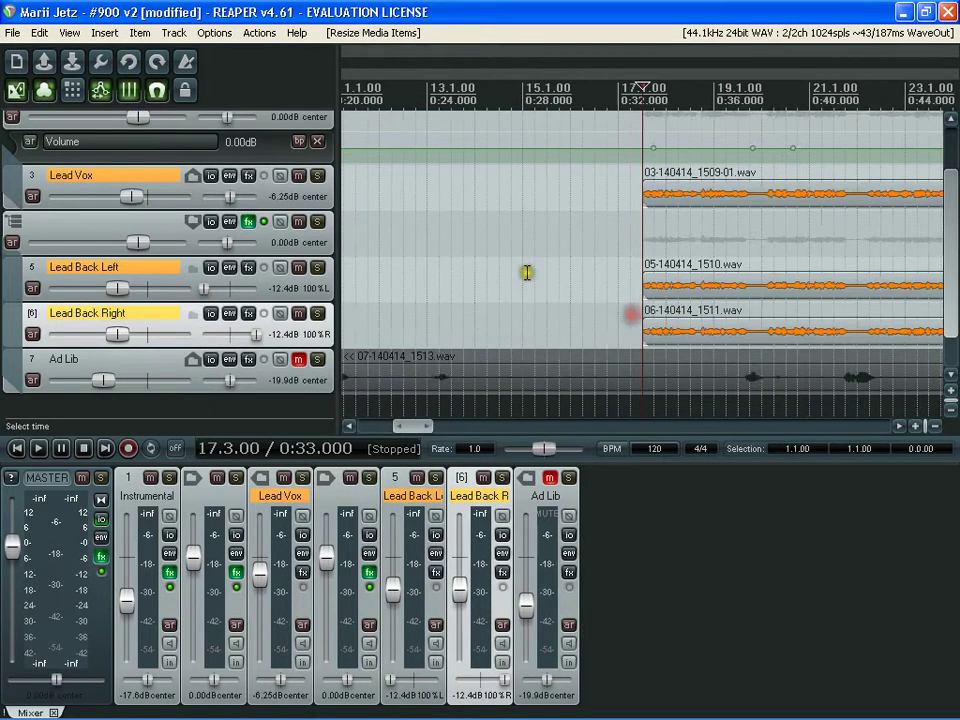
# Trim the right edges of all three vocal items to end at 34.2.00.
pyautogui.click(626, 222)
pyautogui.scroll(10, 627, 221)
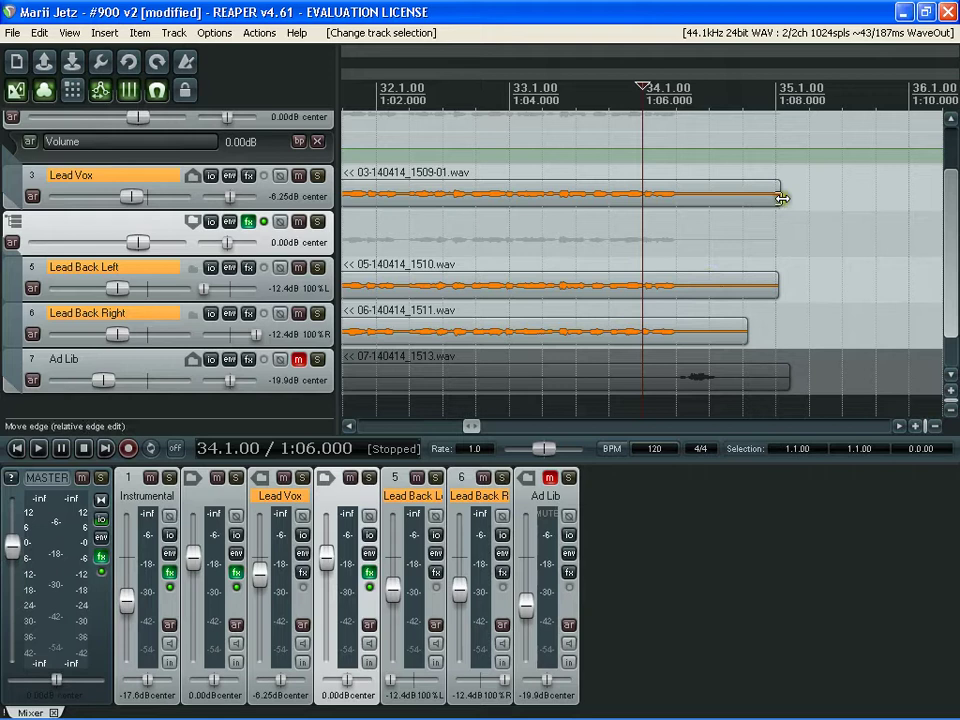
pyautogui.moveTo(778, 196); pyautogui.dragTo(700, 196)
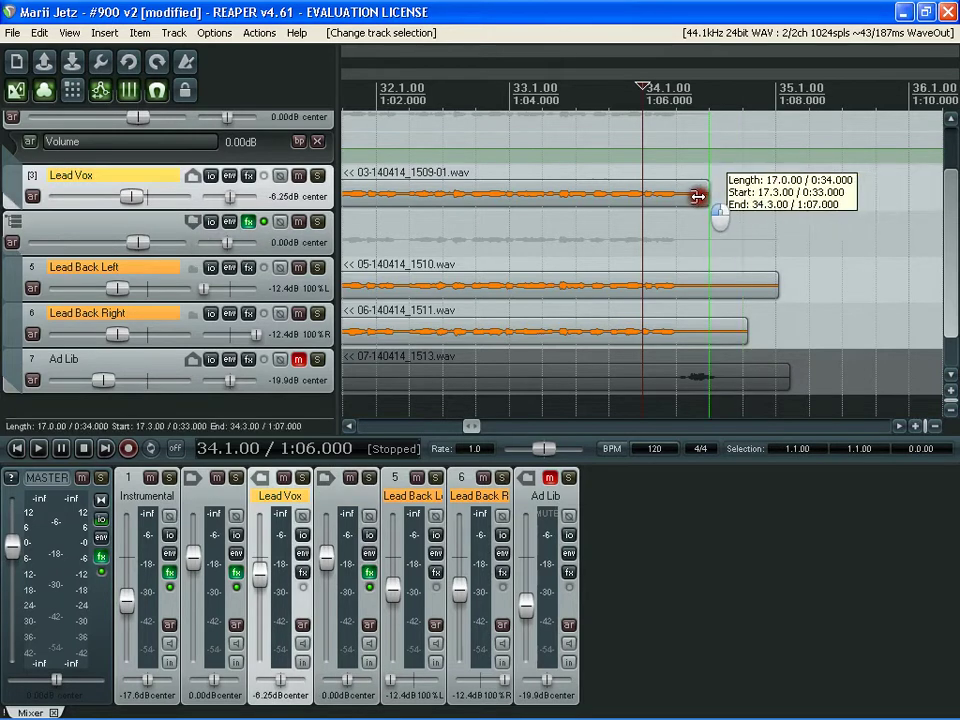
pyautogui.click(672, 240)
pyautogui.scroll(5, 672, 240)
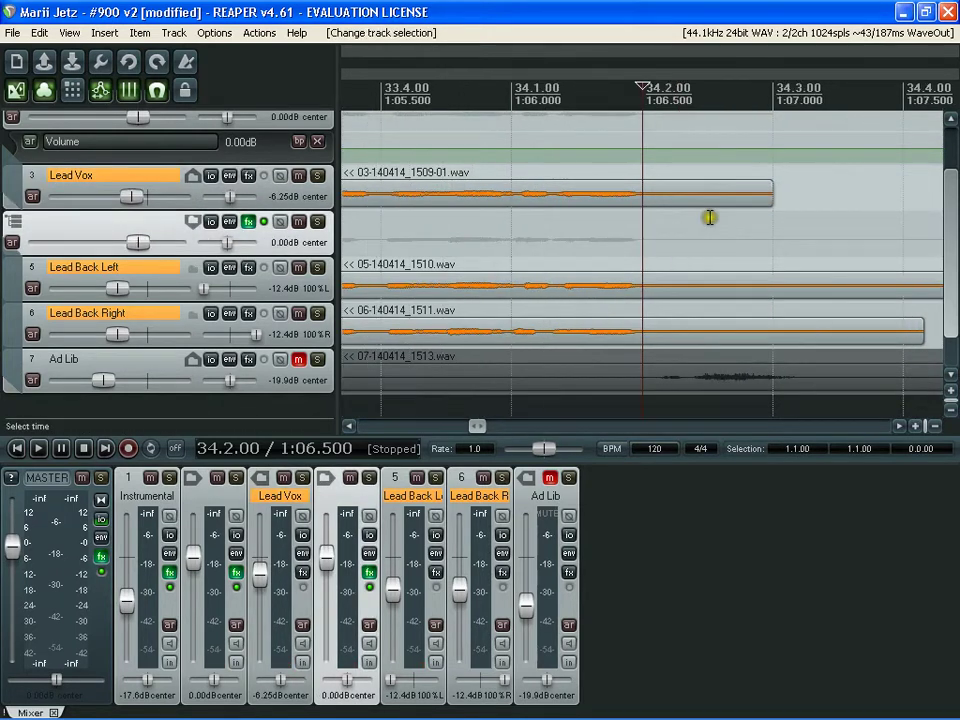
pyautogui.moveTo(774, 203); pyautogui.dragTo(675, 196)
pyautogui.scroll(-4, 786, 286)
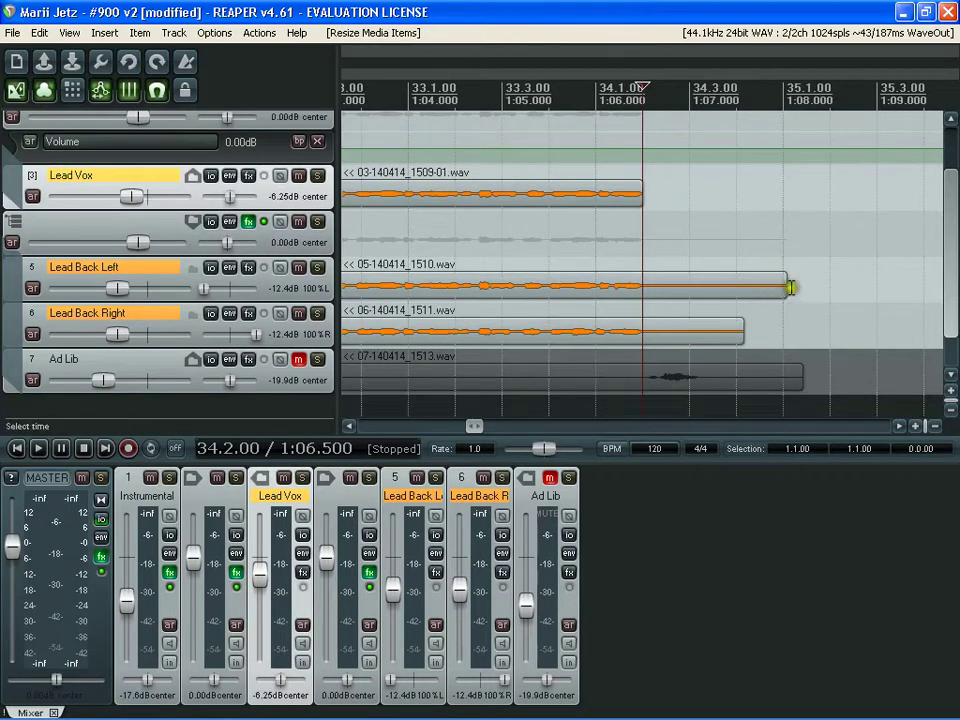
pyautogui.moveTo(784, 285); pyautogui.dragTo(650, 272)
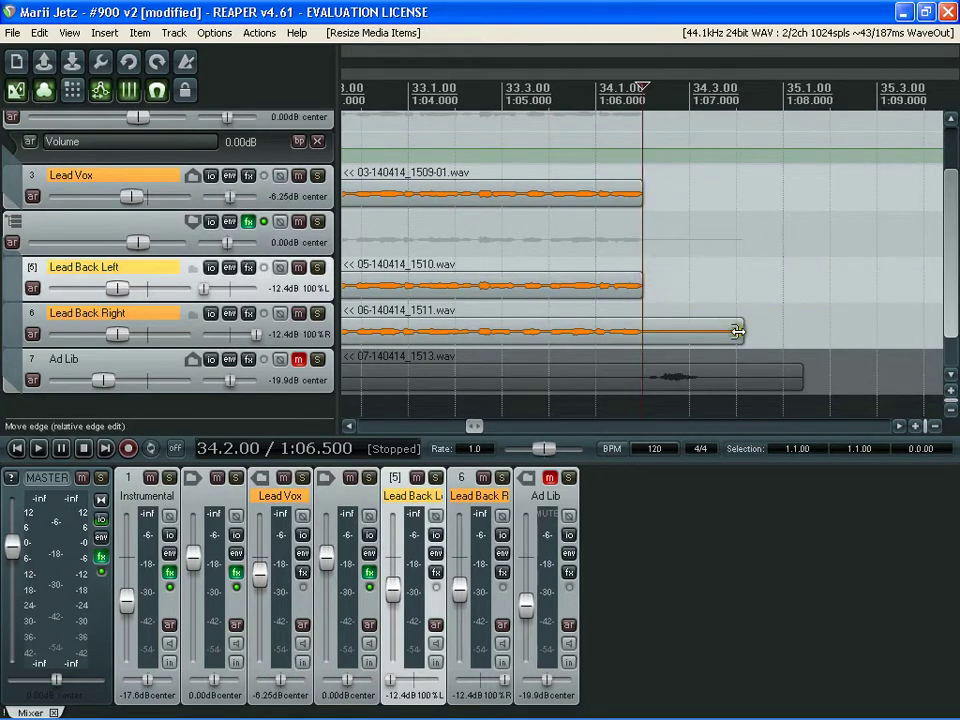
pyautogui.moveTo(735, 332); pyautogui.dragTo(640, 318)
pyautogui.scroll(3, 628, 249)
pyautogui.click(628, 249)
pyautogui.scroll(4, 628, 249)
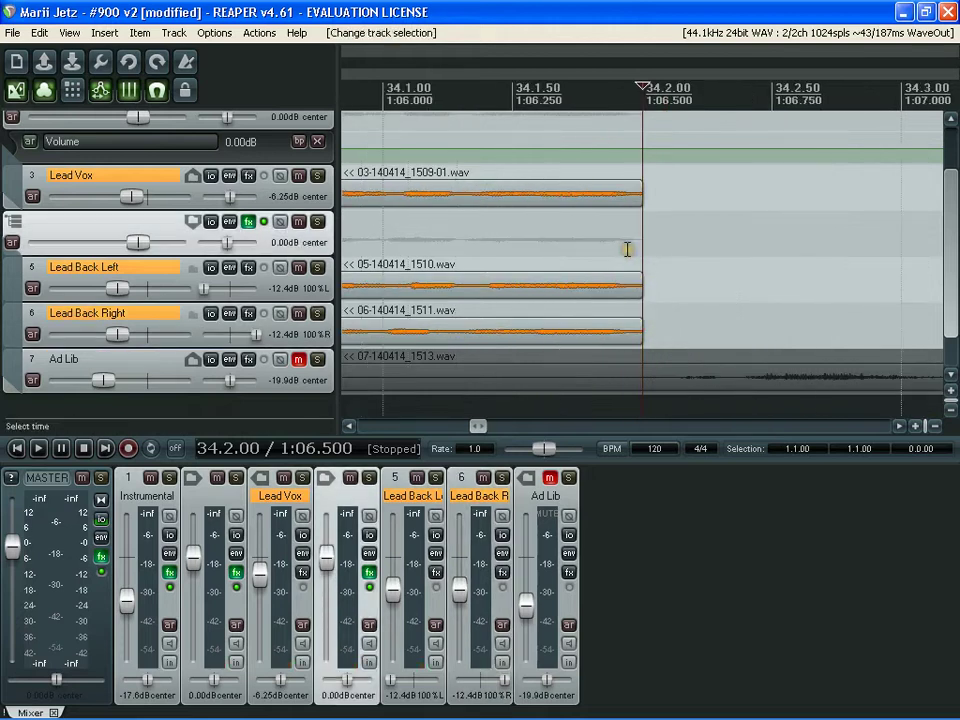
pyautogui.scroll(-10, 628, 249)
pyautogui.scroll(-2, 628, 249)
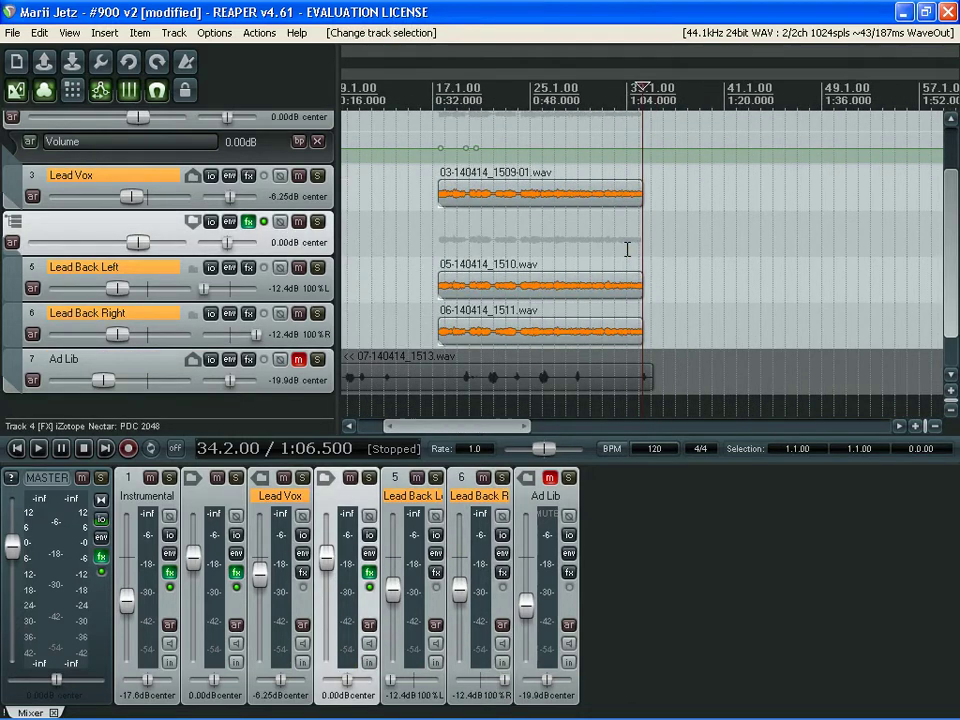
# Split the Lead Vox, Lead Back Left and Lead Back Right items with S.
pyautogui.click(503, 251)
pyautogui.click(524, 195)
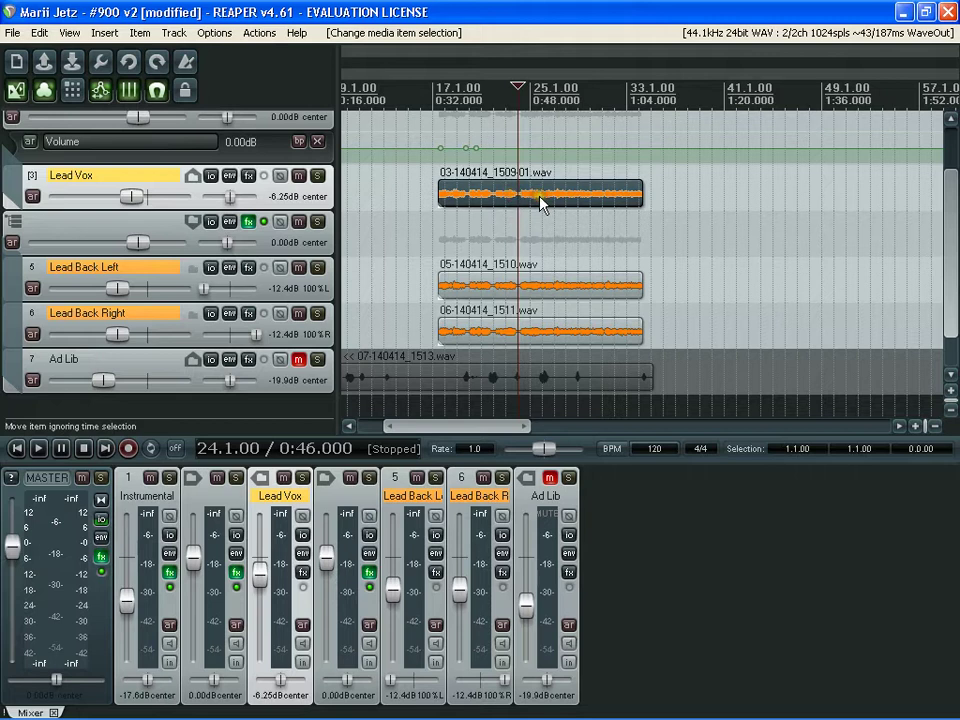
pyautogui.press('s')
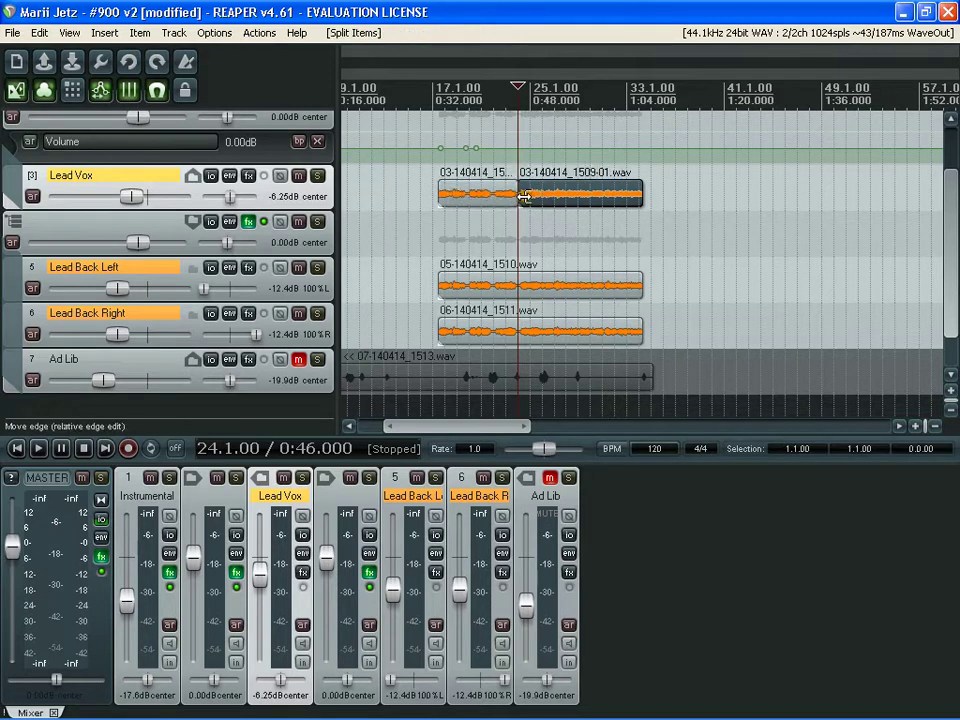
pyautogui.click(508, 290)
pyautogui.press('s')
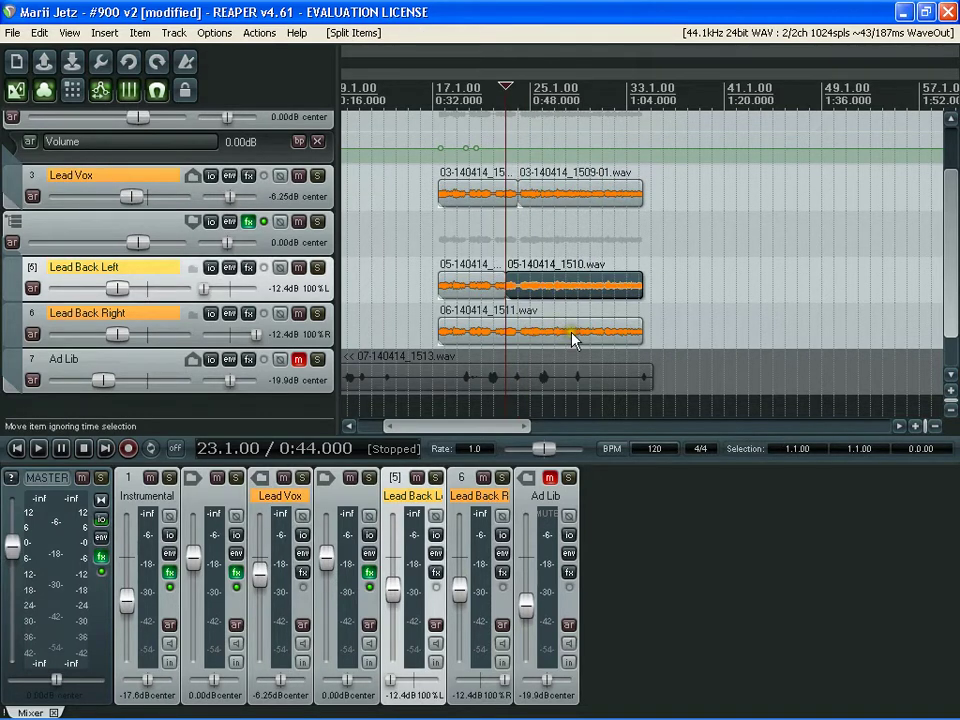
pyautogui.click(563, 338)
pyautogui.press('s')
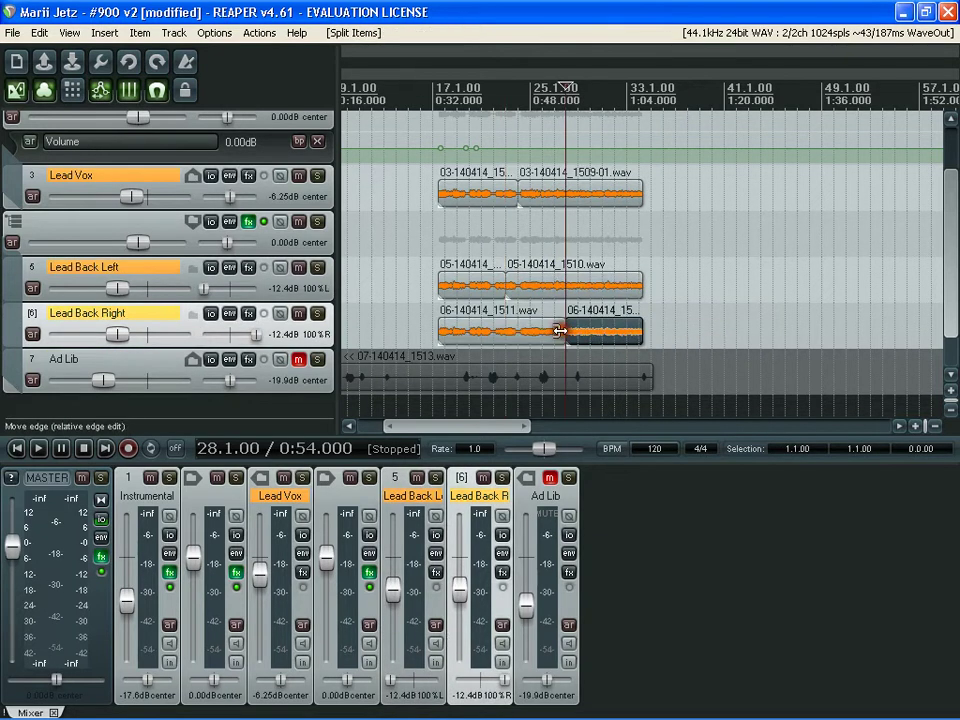
# Select all six split parts and glue them into one item per track.
pyautogui.click(482, 193)
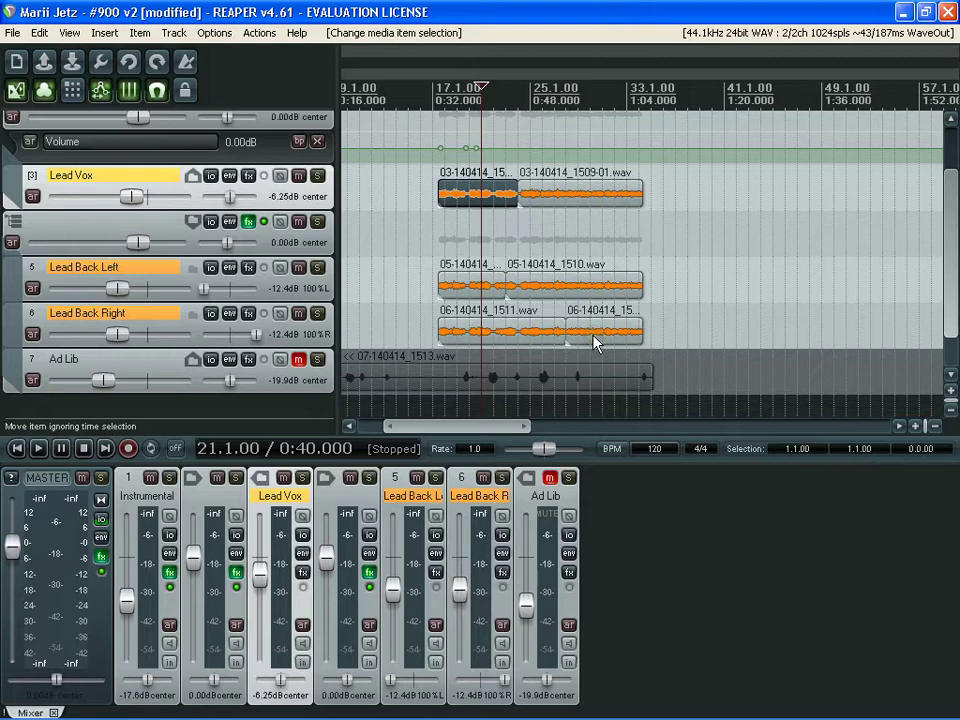
pyautogui.keyDown('shift'); pyautogui.click(550, 200); pyautogui.keyUp('shift')
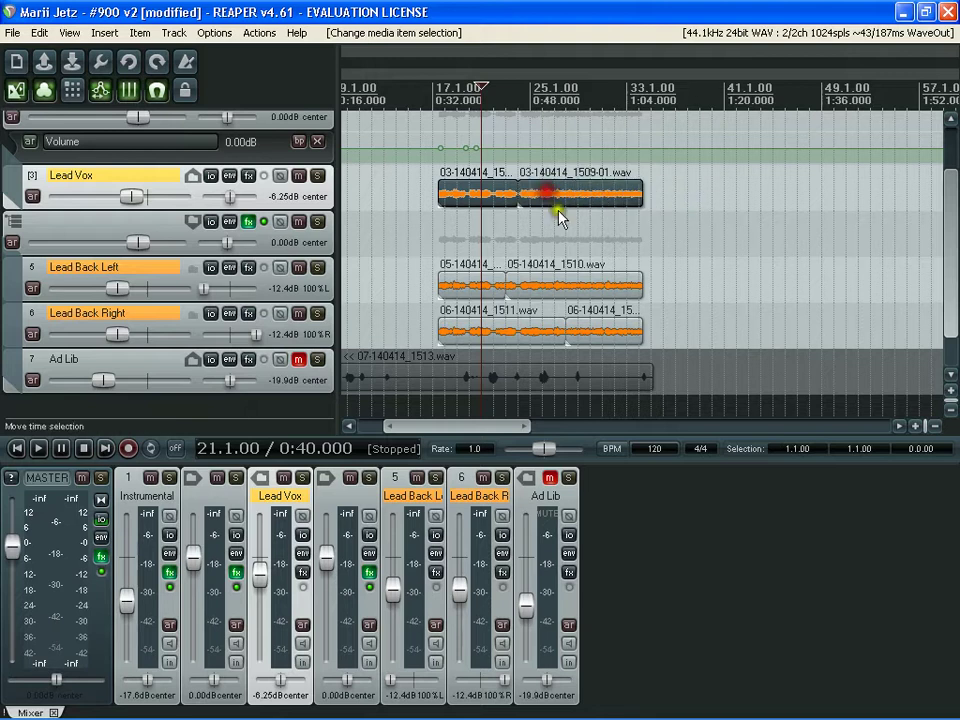
pyautogui.keyDown('shift'); pyautogui.click(474, 283); pyautogui.keyUp('shift')
pyautogui.keyDown('shift'); pyautogui.click(531, 283); pyautogui.keyUp('shift')
pyautogui.keyDown('shift'); pyautogui.click(525, 328); pyautogui.keyUp('shift')
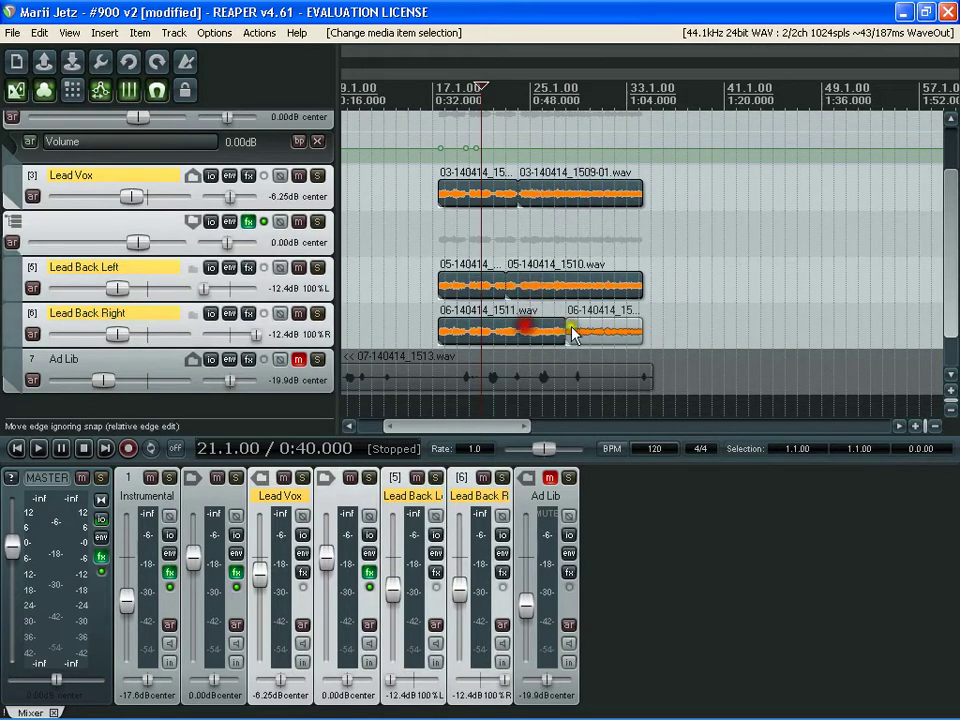
pyautogui.keyDown('shift'); pyautogui.click(573, 333); pyautogui.keyUp('shift')
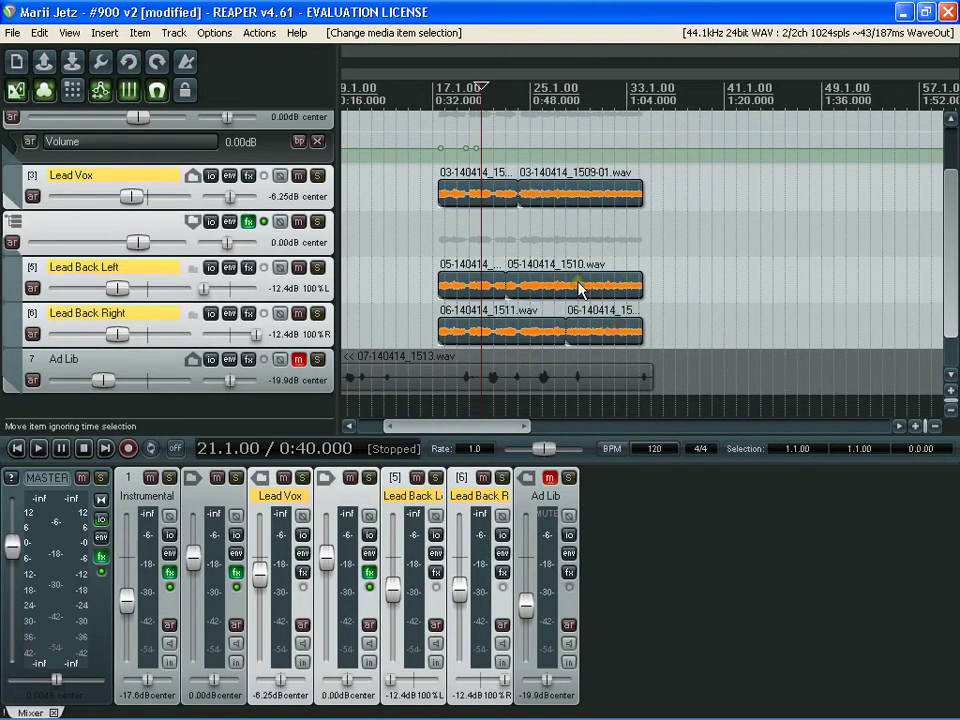
pyautogui.rightClick(580, 290)
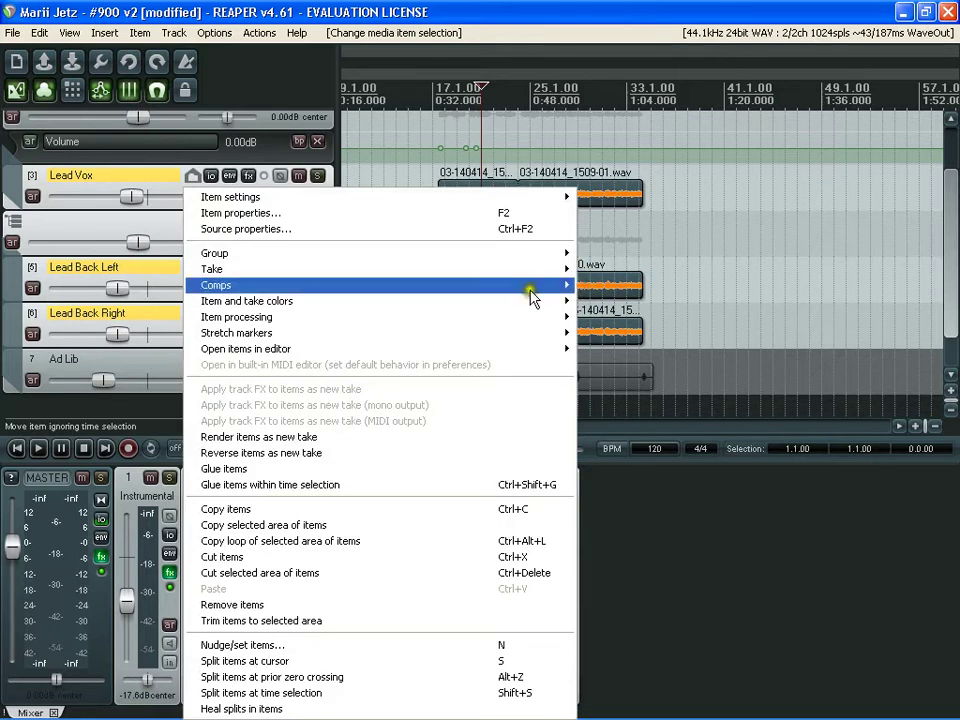
pyautogui.click(365, 470)
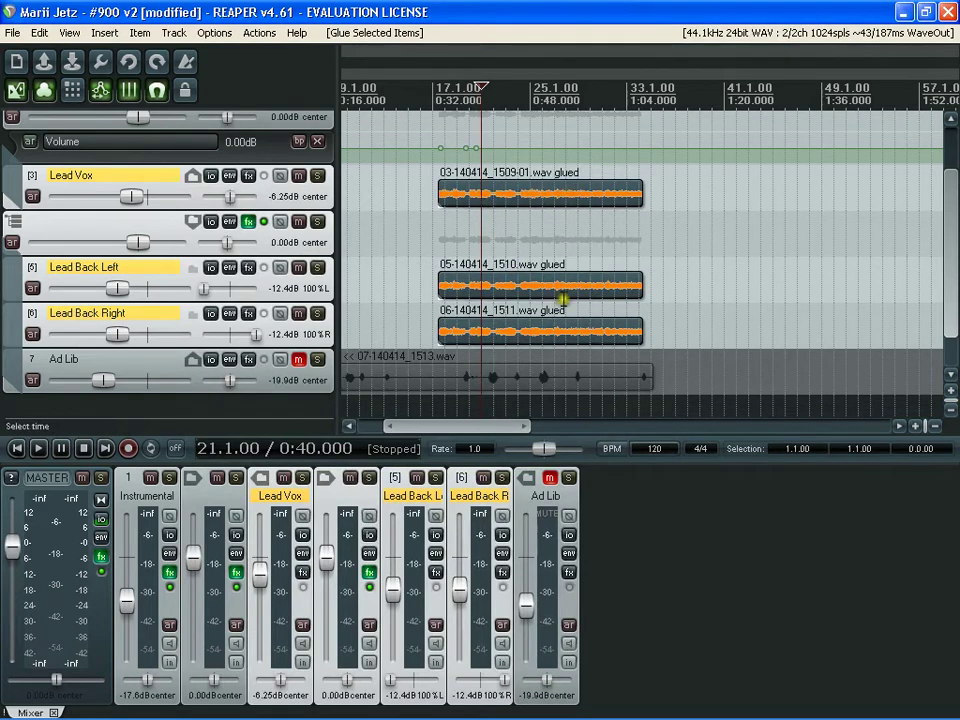
pyautogui.click(483, 240)
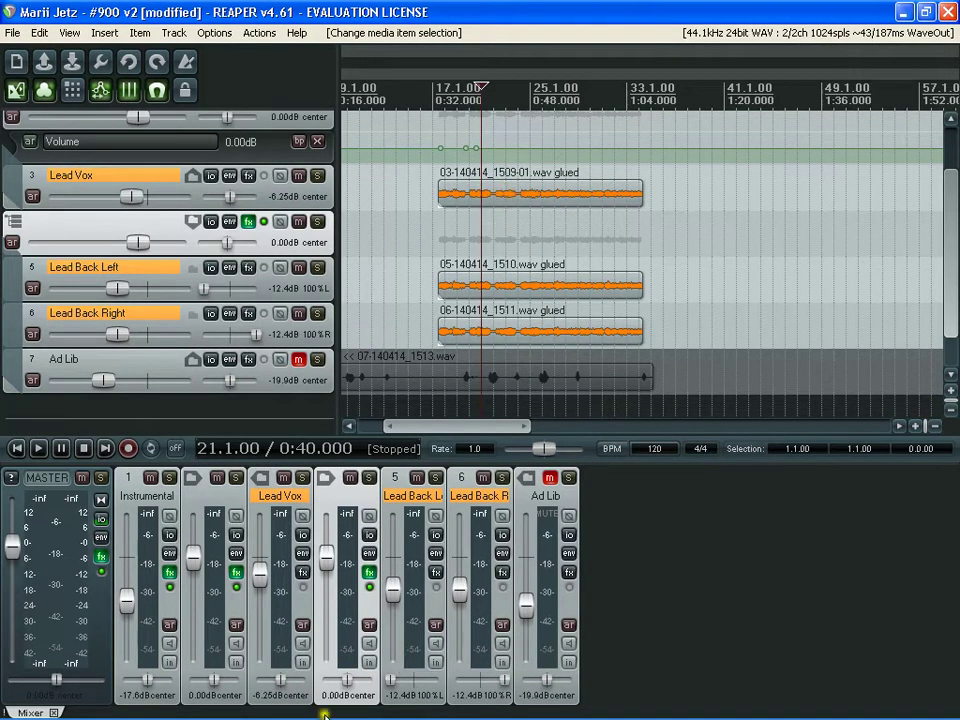
pyautogui.click(358, 704)
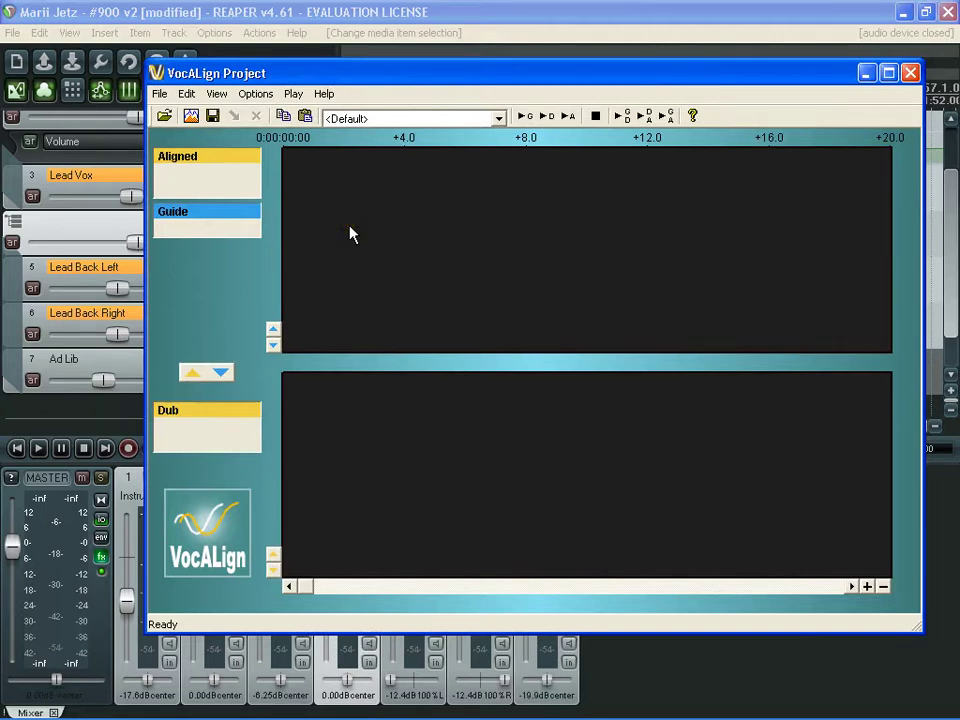
pyautogui.click(683, 694)
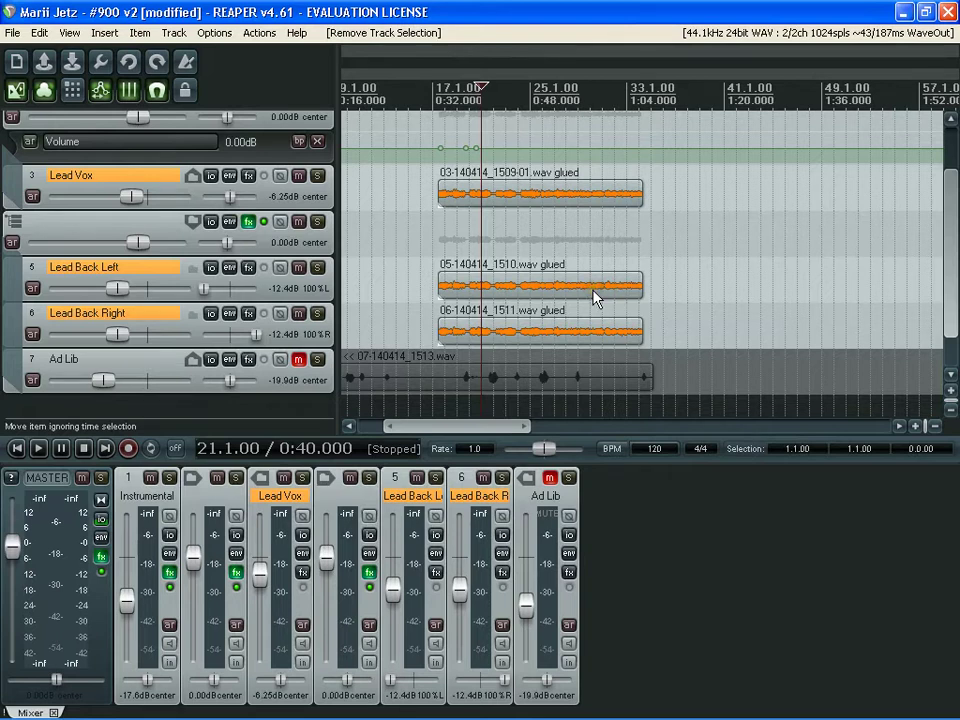
pyautogui.click(525, 199)
# Copy the Lead Vox item's source file path from Source properties, then switch to VocALign.
pyautogui.rightClick(525, 199)
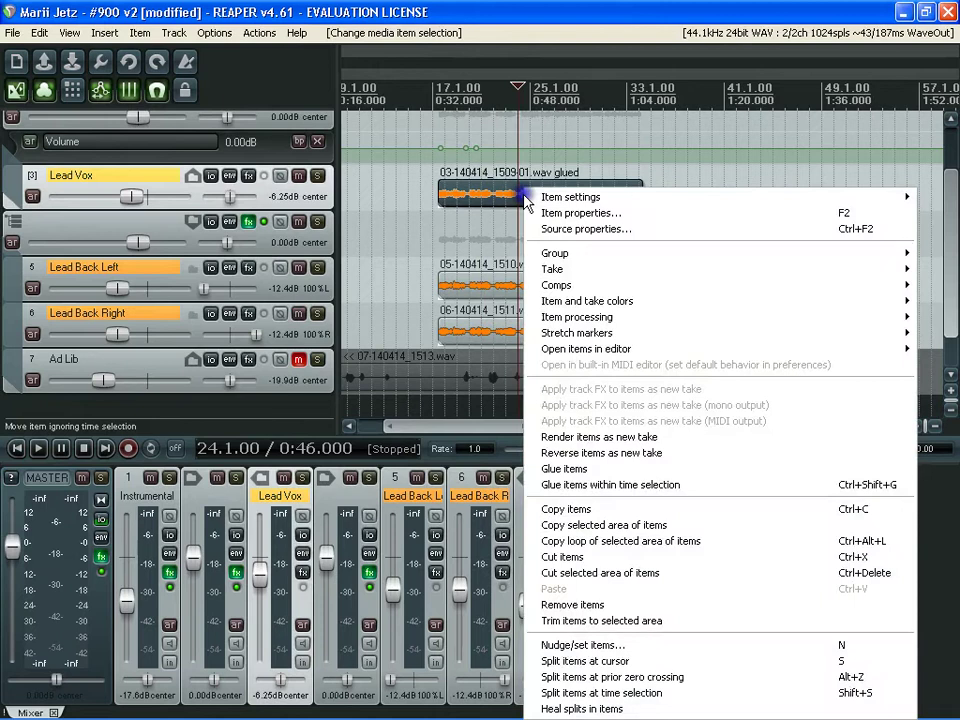
pyautogui.click(566, 232)
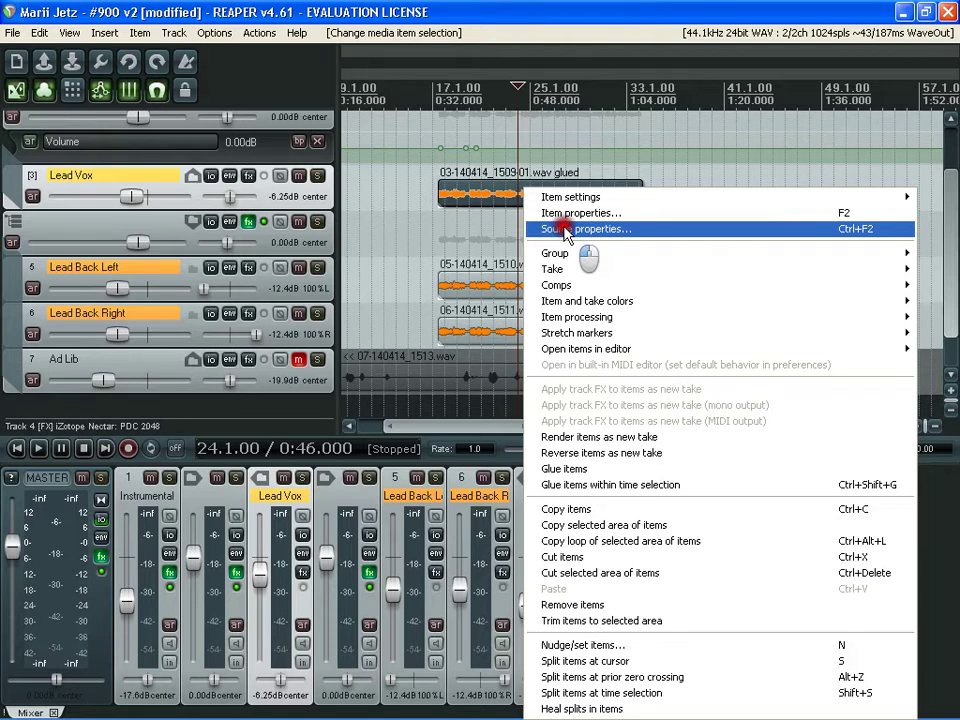
pyautogui.click(566, 229)
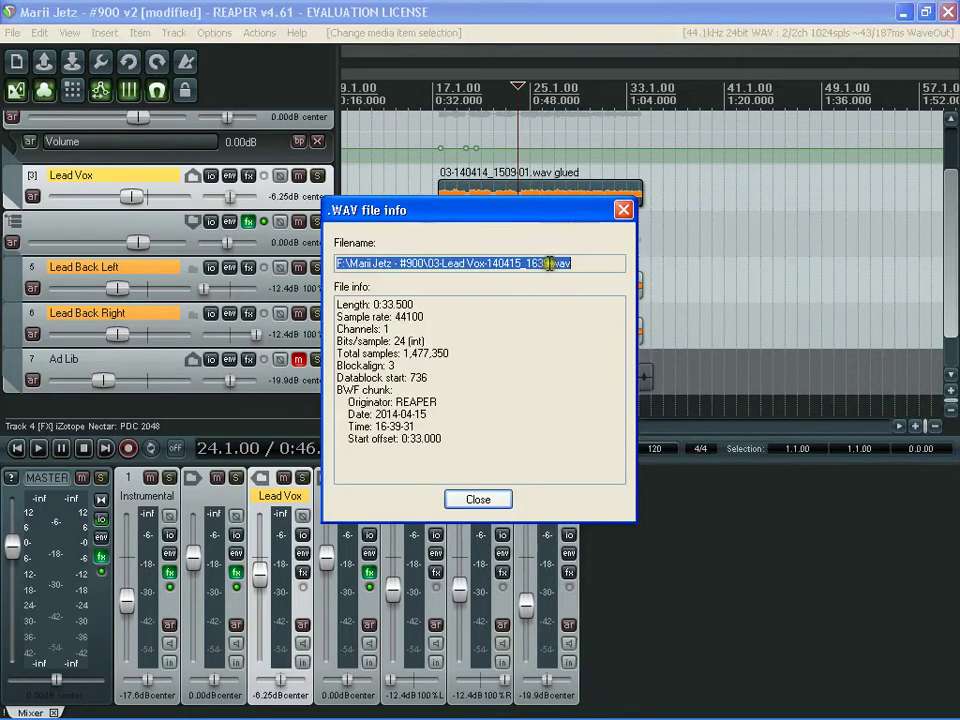
pyautogui.rightClick(551, 263)
pyautogui.click(591, 316)
pyautogui.click(478, 499)
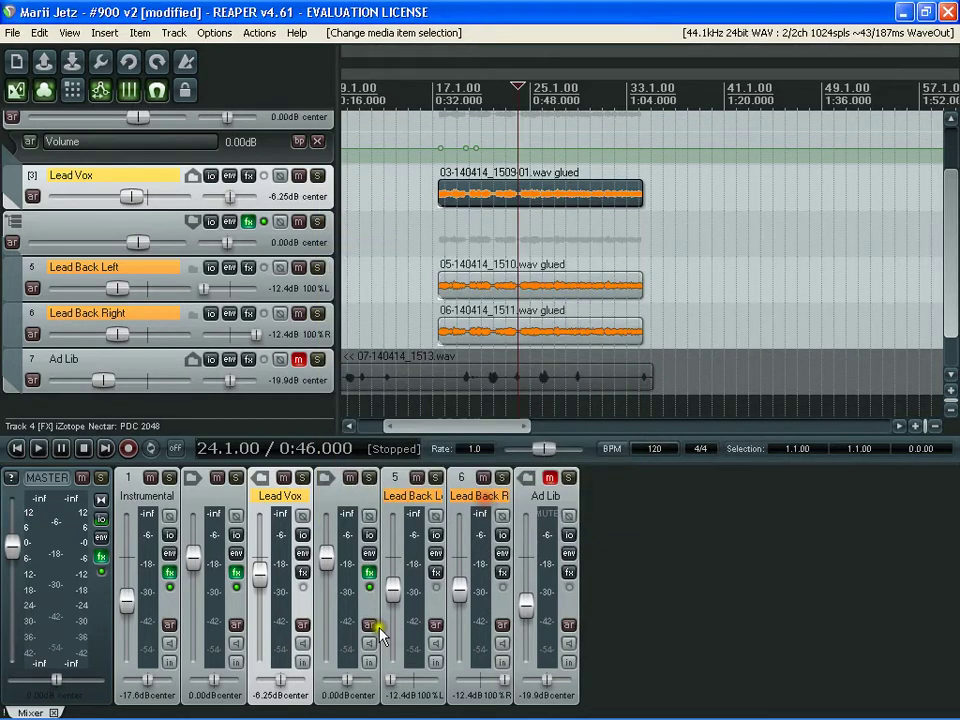
pyautogui.click(310, 706)
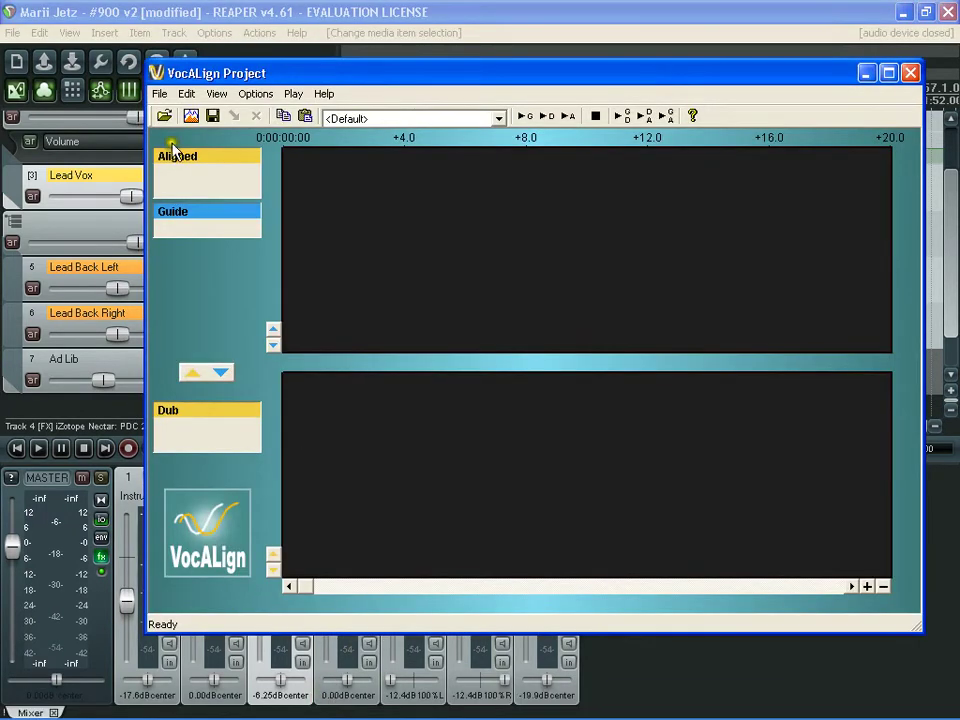
# Open the pasted 03-Lead Vox file in VocALign and move it into the Dub lane.
pyautogui.click(164, 117)
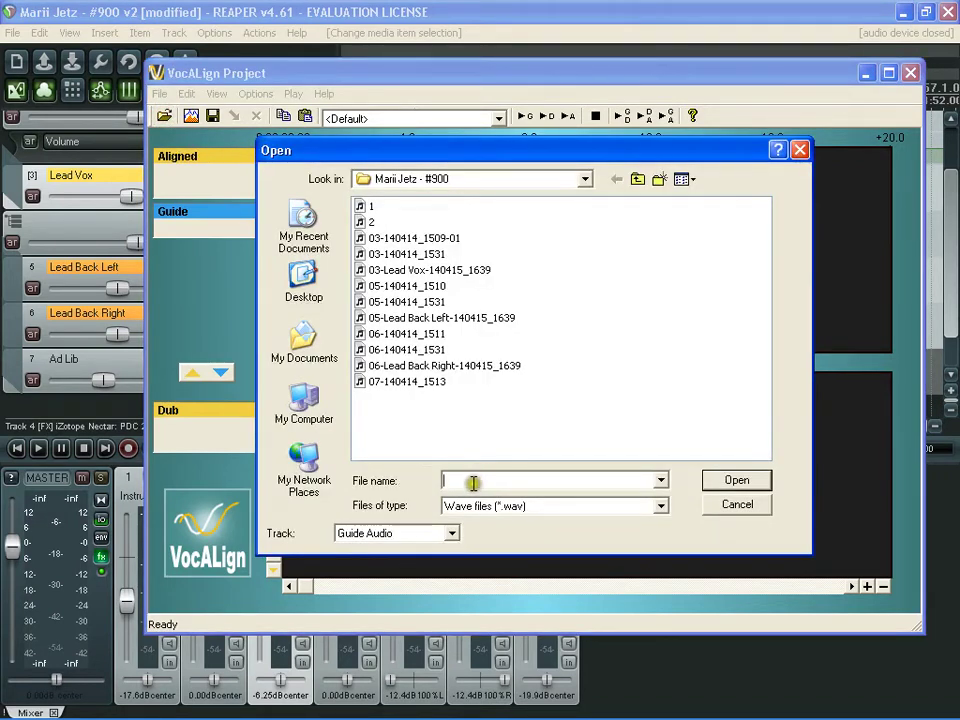
pyautogui.rightClick(473, 483)
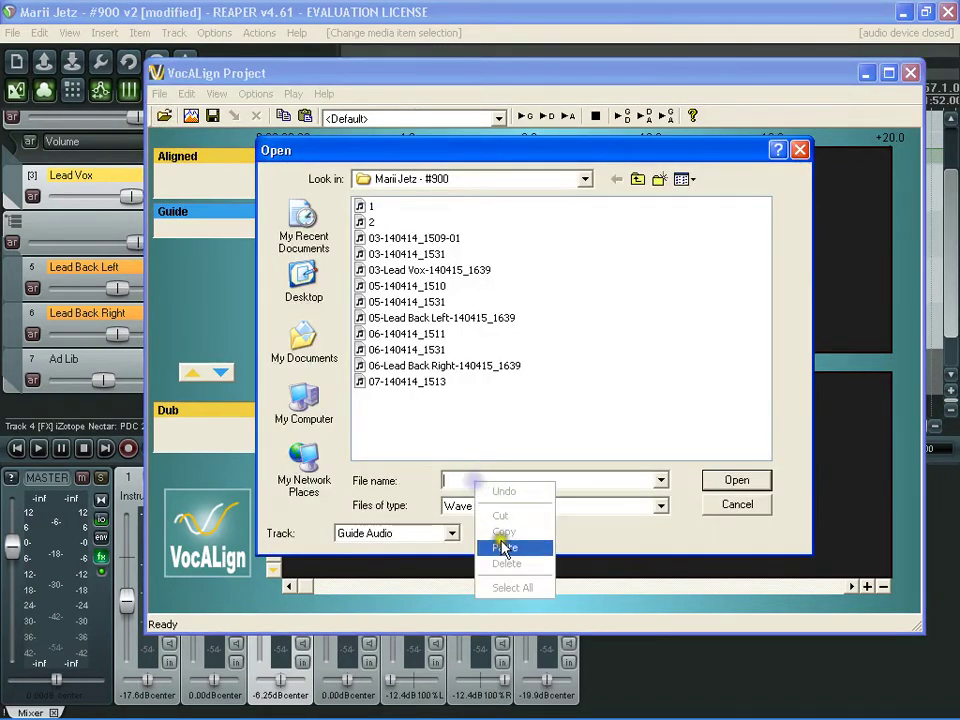
pyautogui.click(510, 549)
pyautogui.click(736, 480)
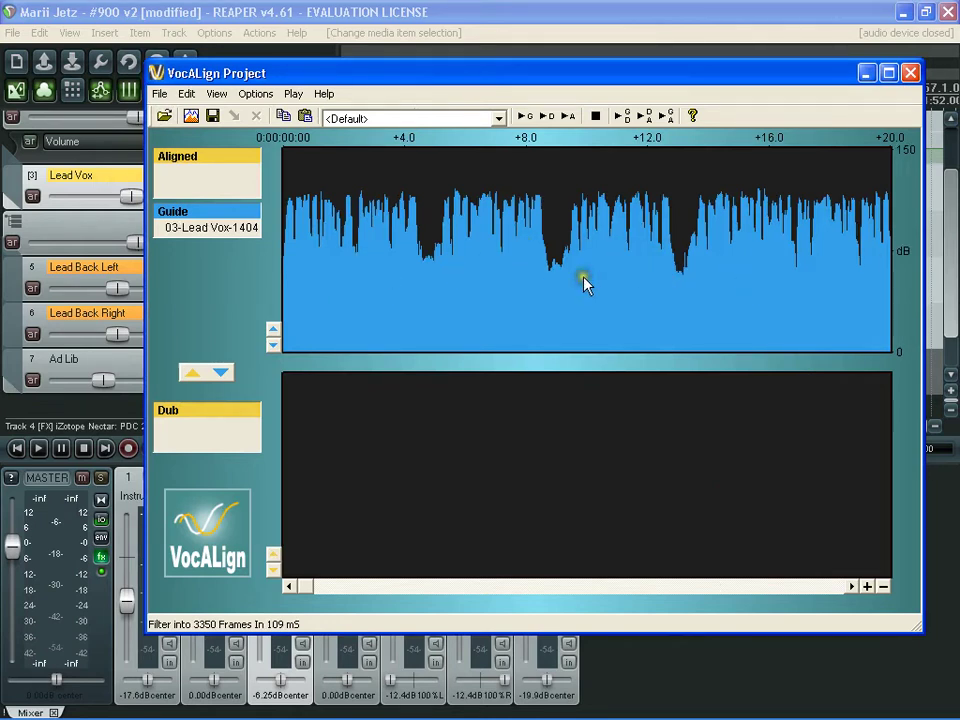
pyautogui.click(208, 374)
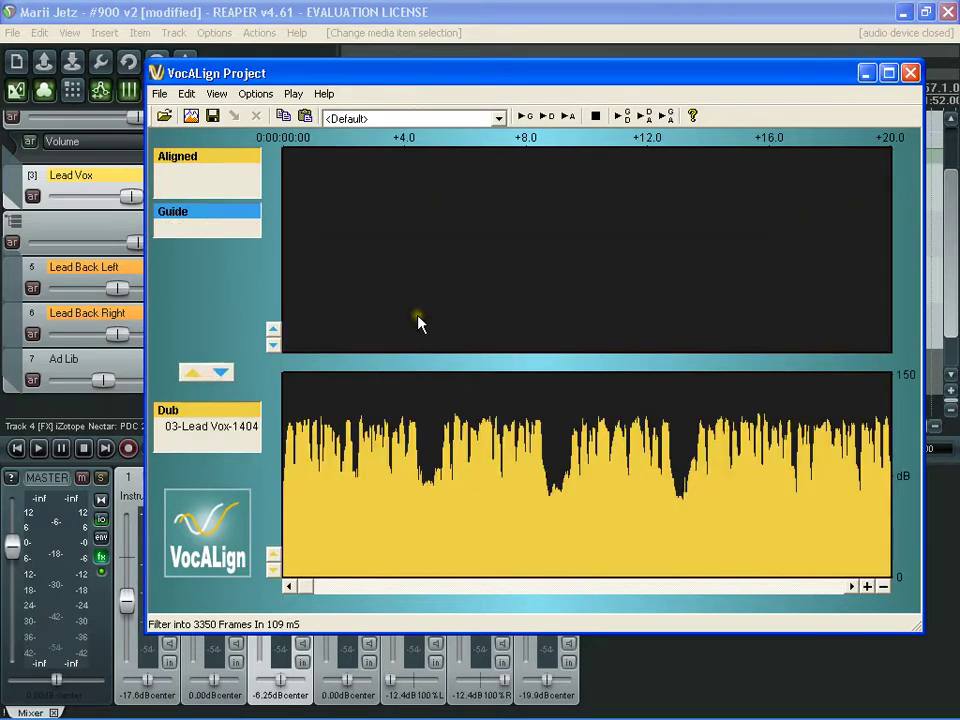
# Copy the source path of the Lead Back Left item (05-Lead Back Left-140415_1639.wav), then switch to VocALign.
pyautogui.click(690, 678)
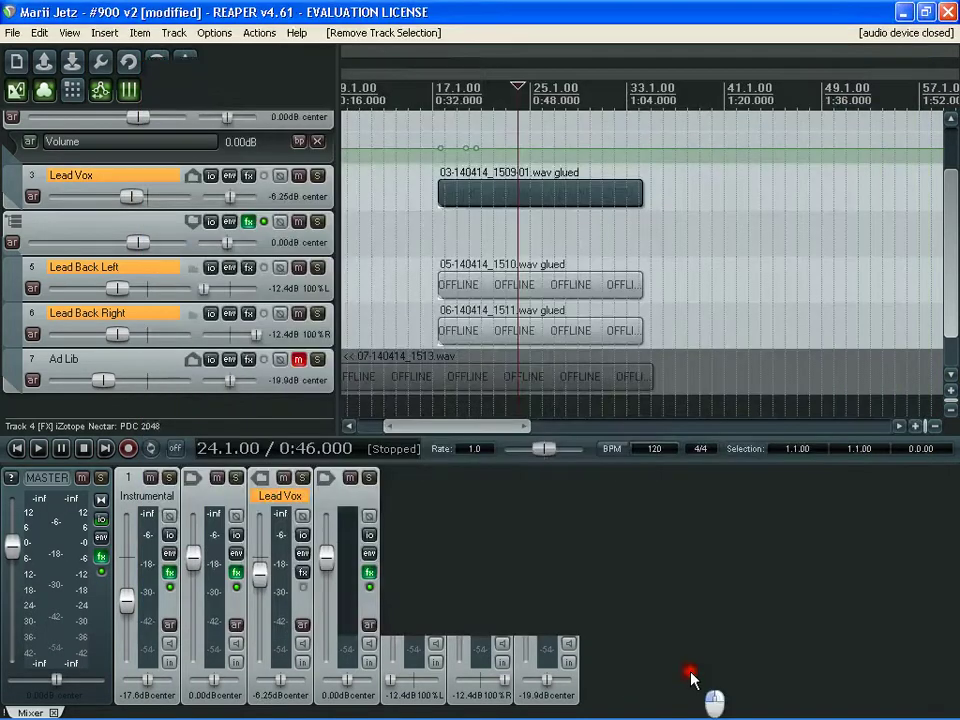
pyautogui.rightClick(510, 290)
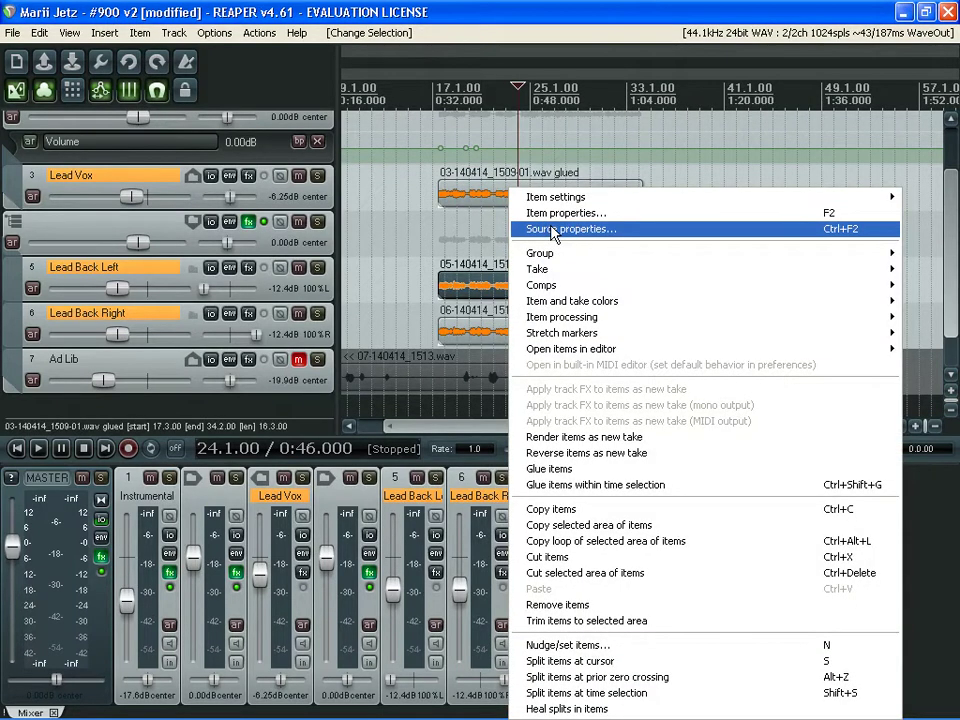
pyautogui.click(553, 231)
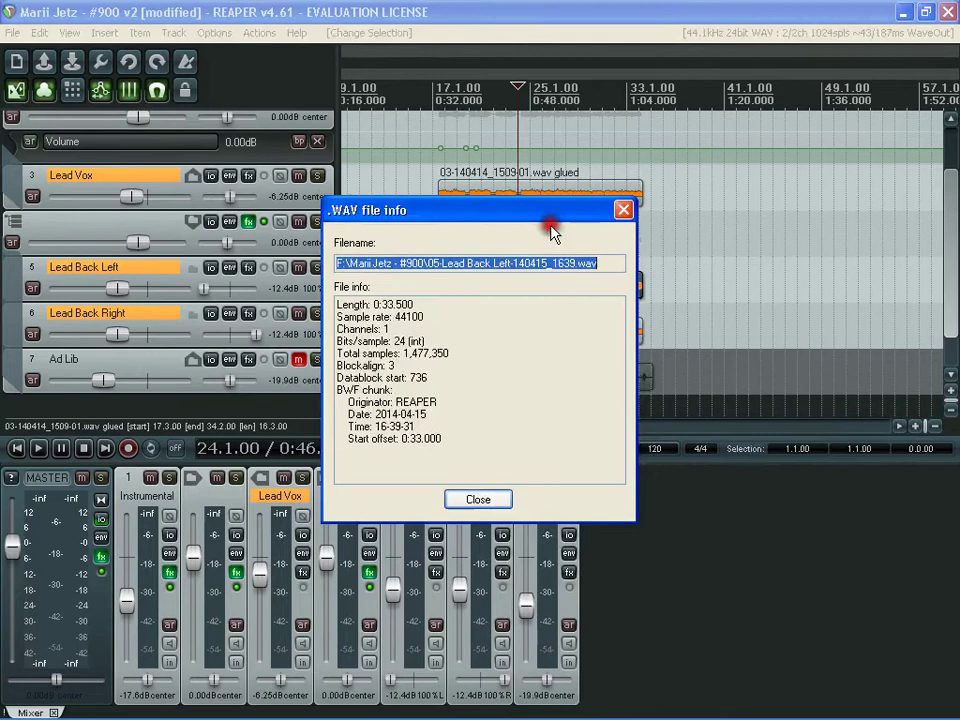
pyautogui.rightClick(526, 263)
pyautogui.click(563, 315)
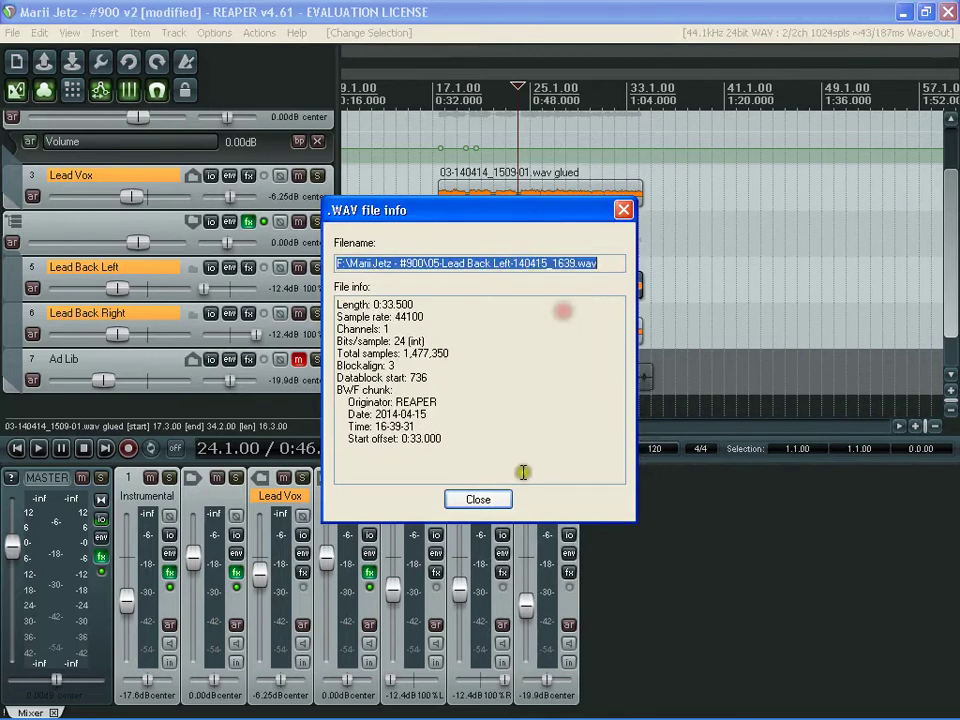
pyautogui.click(495, 501)
pyautogui.click(310, 706)
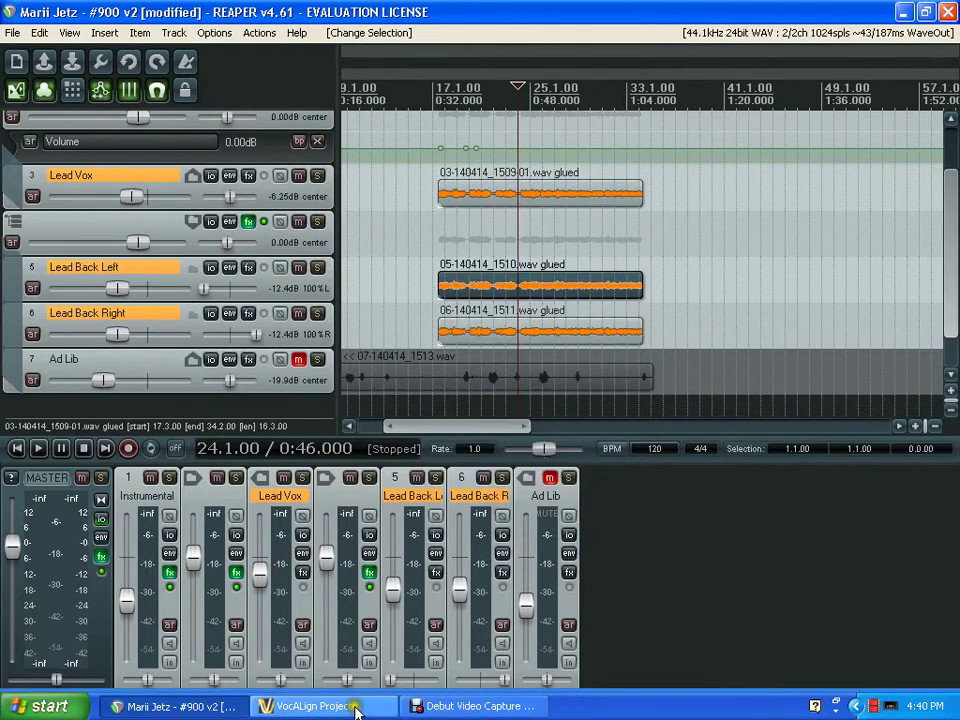
# Open the pasted Lead Back Left file and swap lanes so Lead Vox is Guide and Lead Back Left is Dub.
pyautogui.click(165, 116)
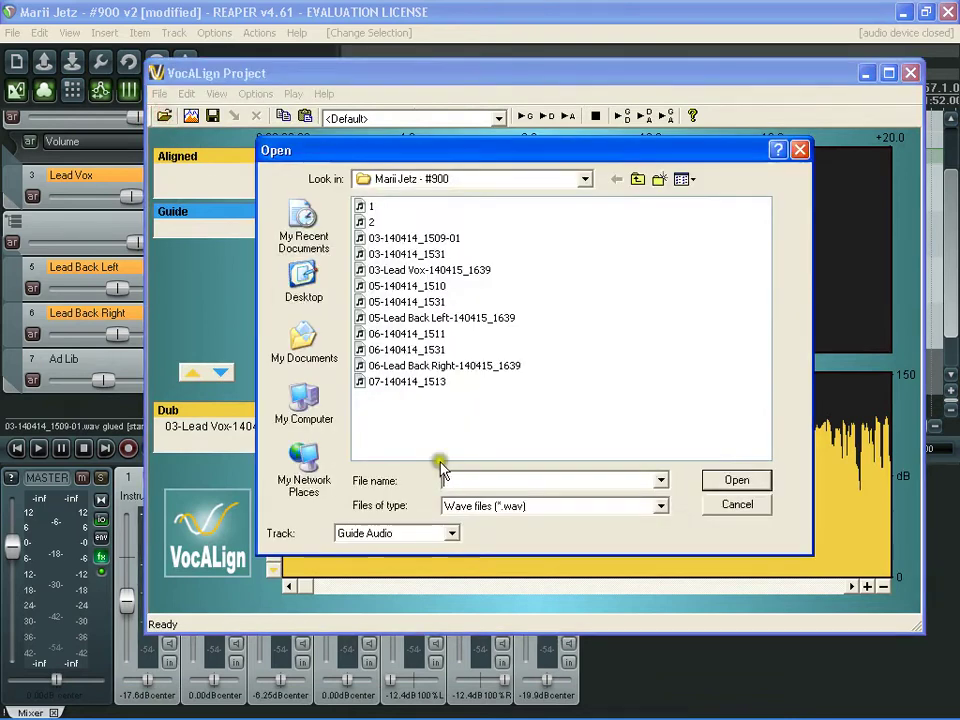
pyautogui.rightClick(495, 483)
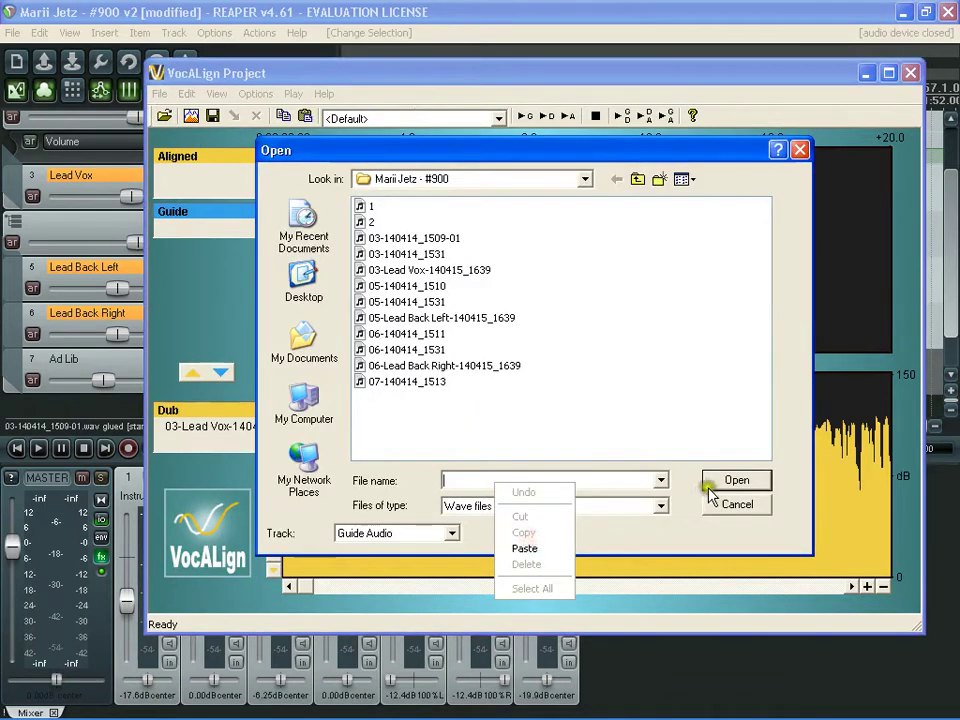
pyautogui.click(545, 548)
pyautogui.click(722, 482)
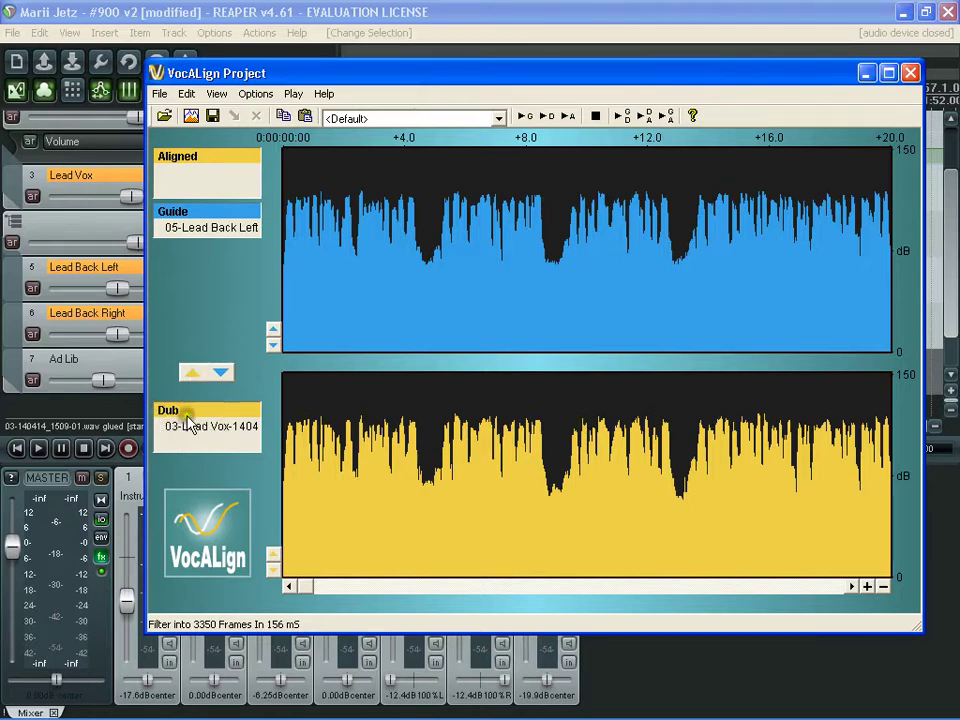
pyautogui.click(219, 373)
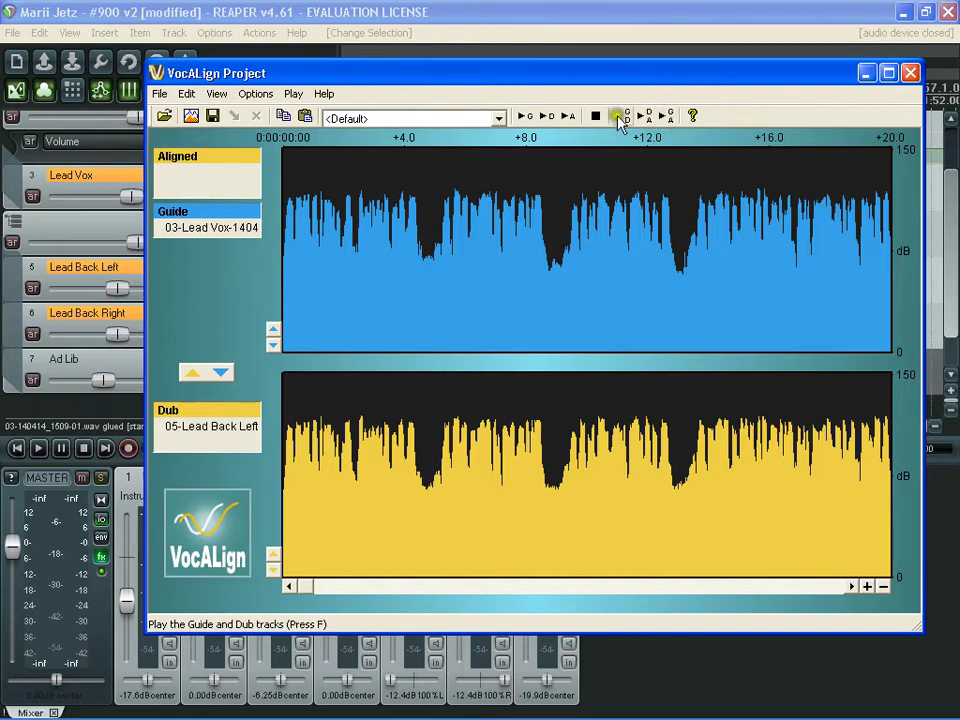
# Create the aligned file and save it as 1.wav, overwriting the existing file.
pyautogui.click(213, 116)
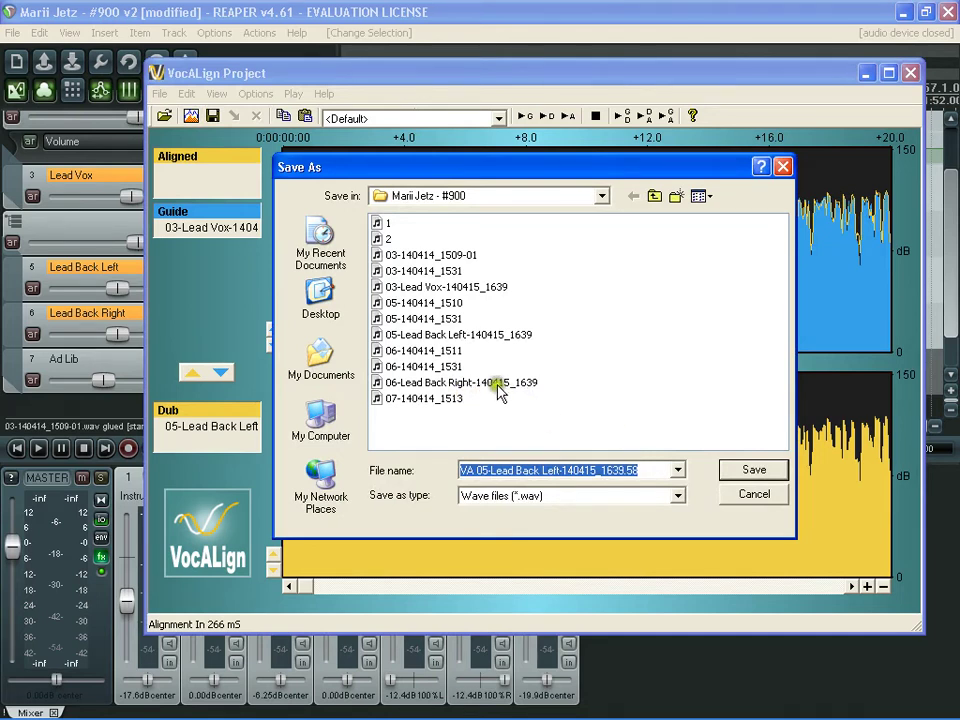
pyautogui.click(388, 223)
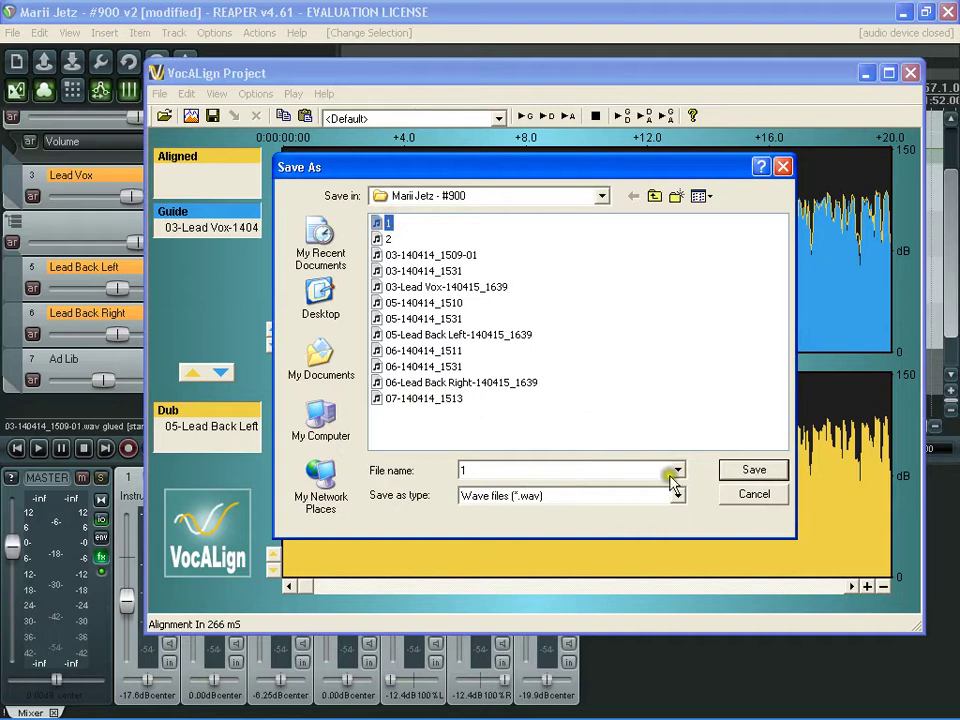
pyautogui.click(750, 470)
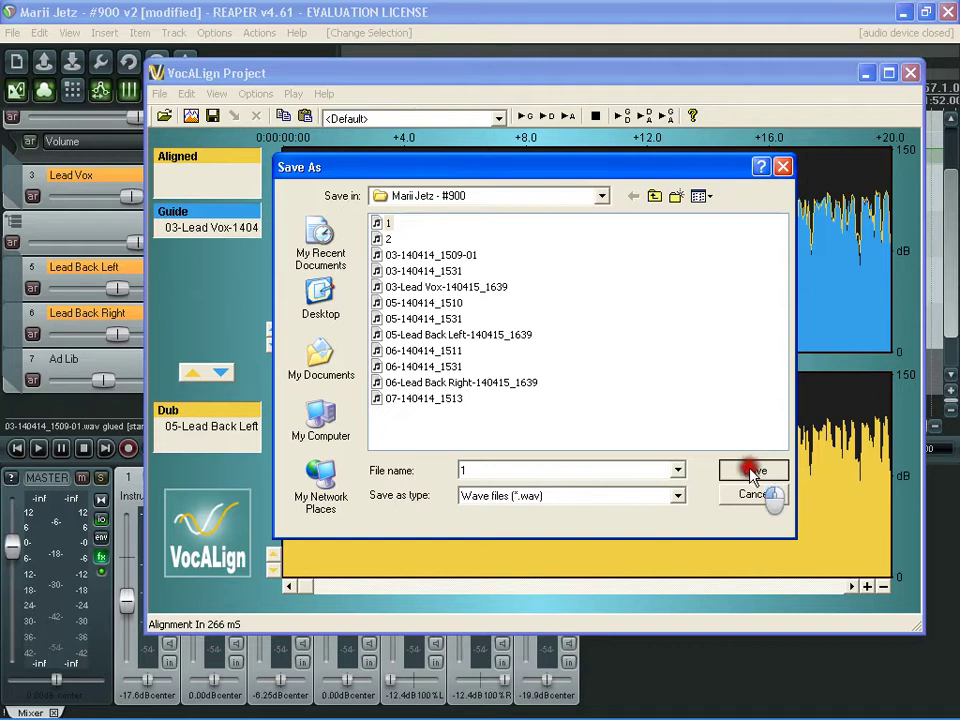
pyautogui.click(752, 472)
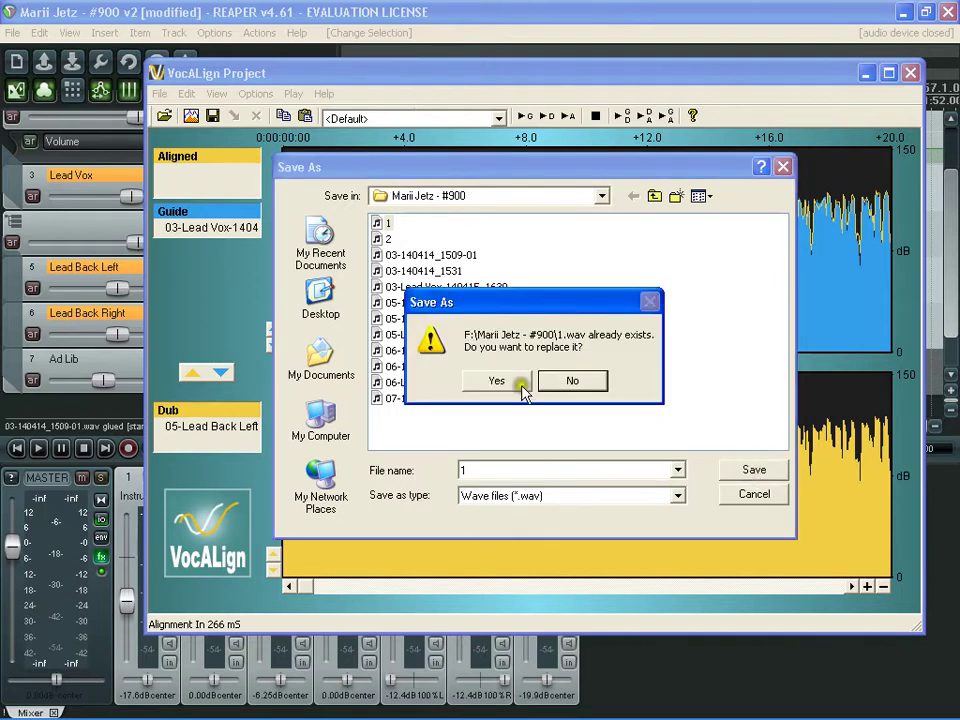
pyautogui.click(555, 379)
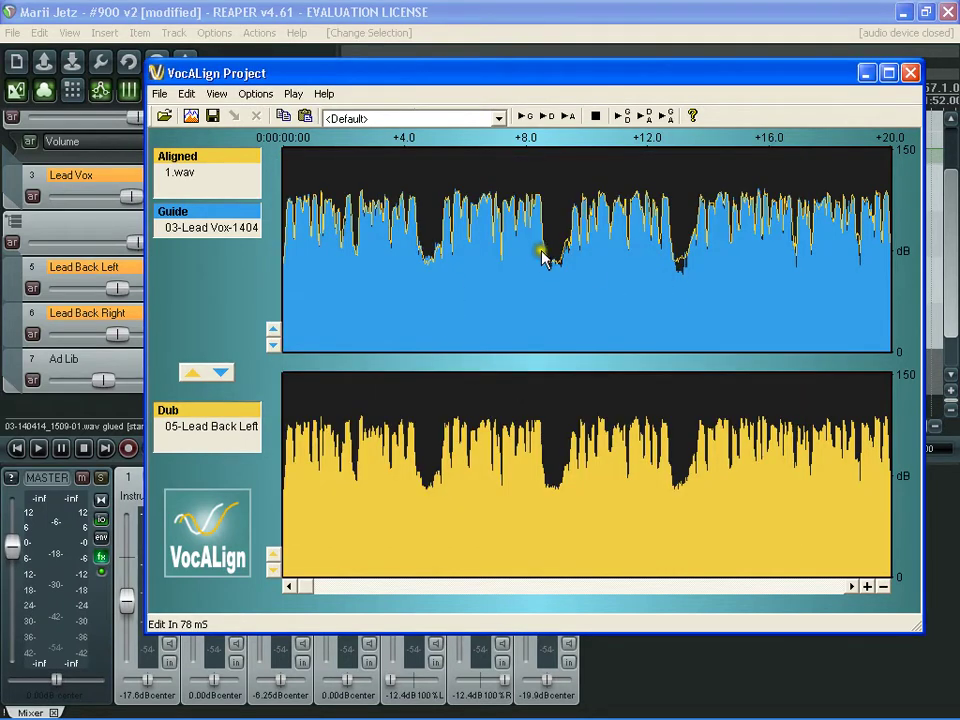
# Back in REAPER, swap the Lead Back Left item's source to the aligned 1.wav.
pyautogui.click(589, 273)
pyautogui.click(685, 681)
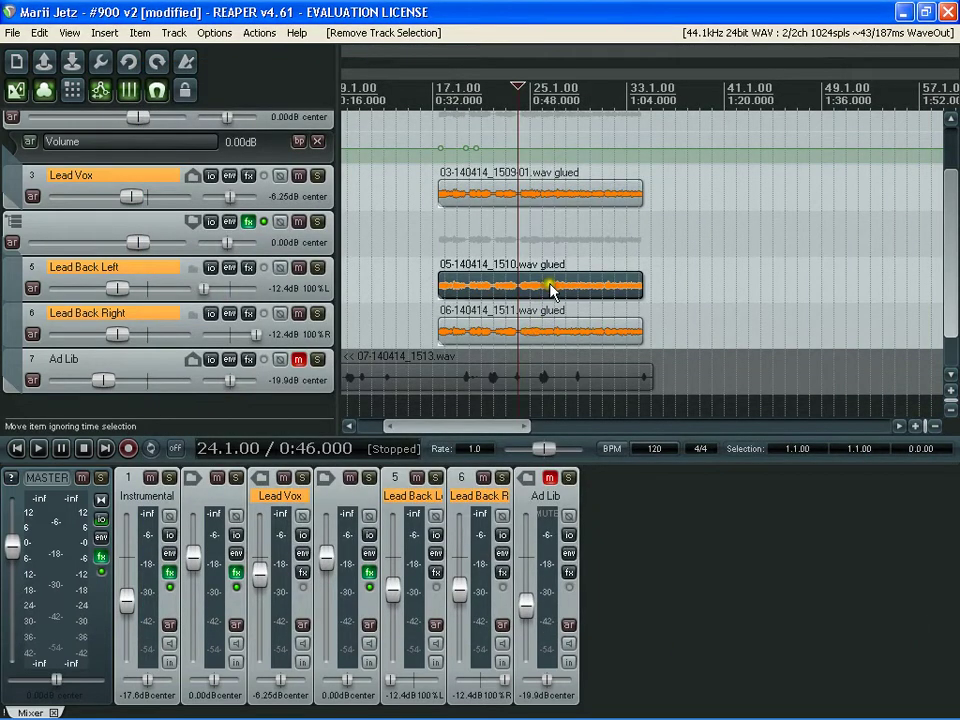
pyautogui.click(563, 250)
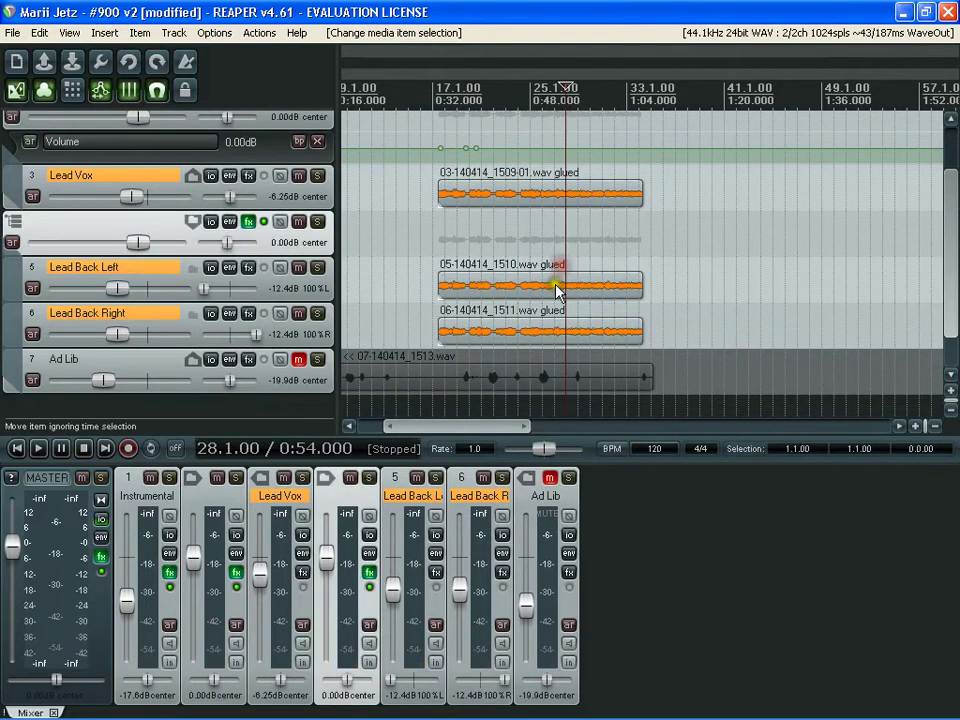
pyautogui.doubleClick(556, 285)
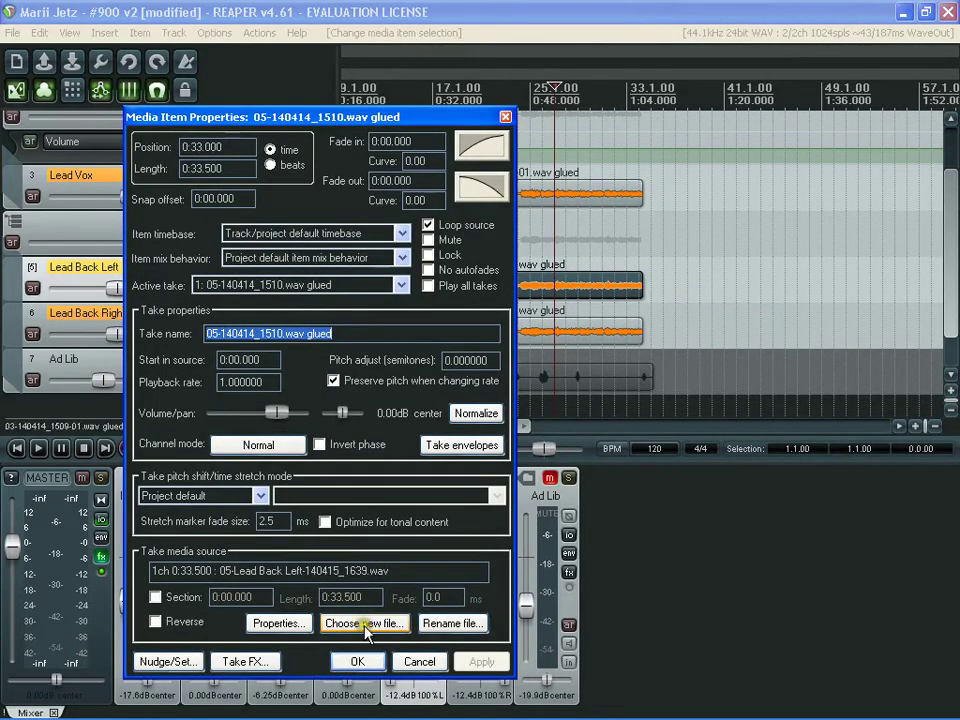
pyautogui.click(366, 624)
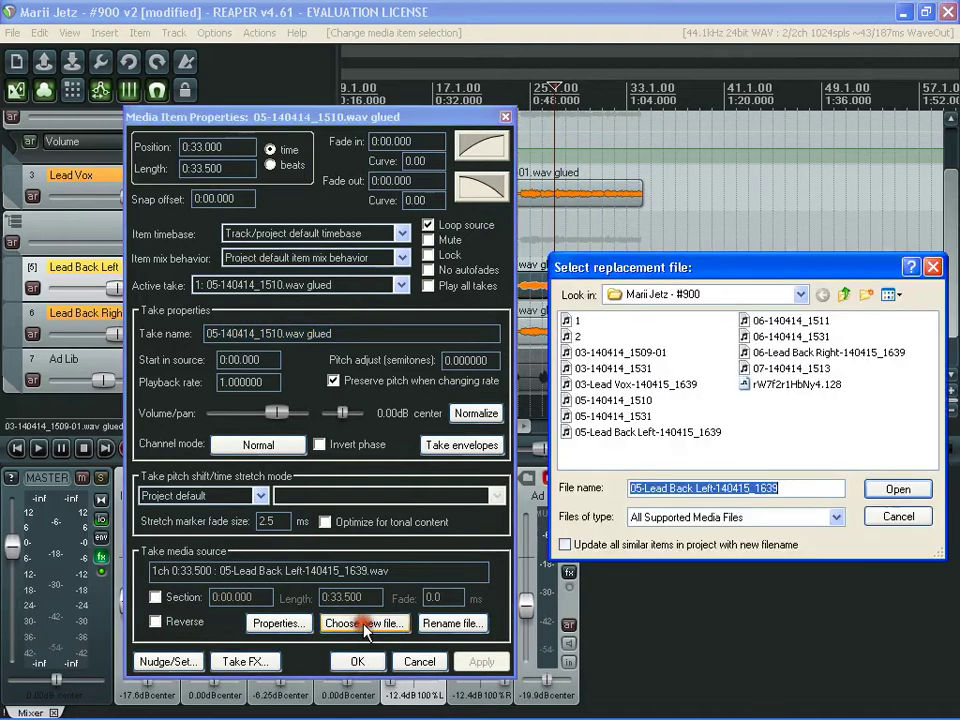
pyautogui.doubleClick(576, 321)
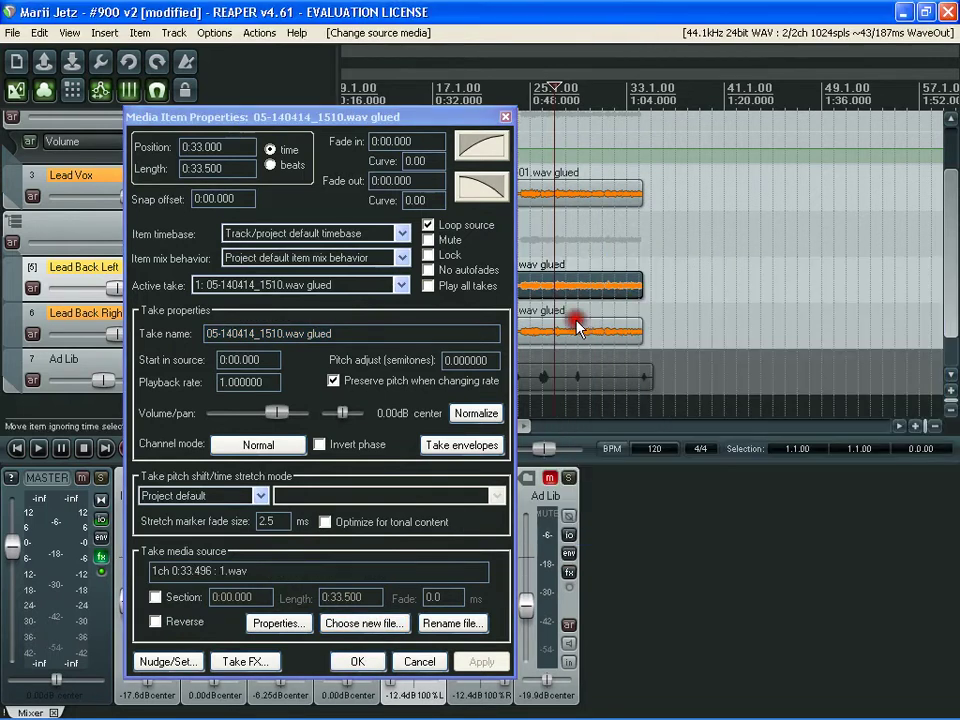
pyautogui.click(357, 661)
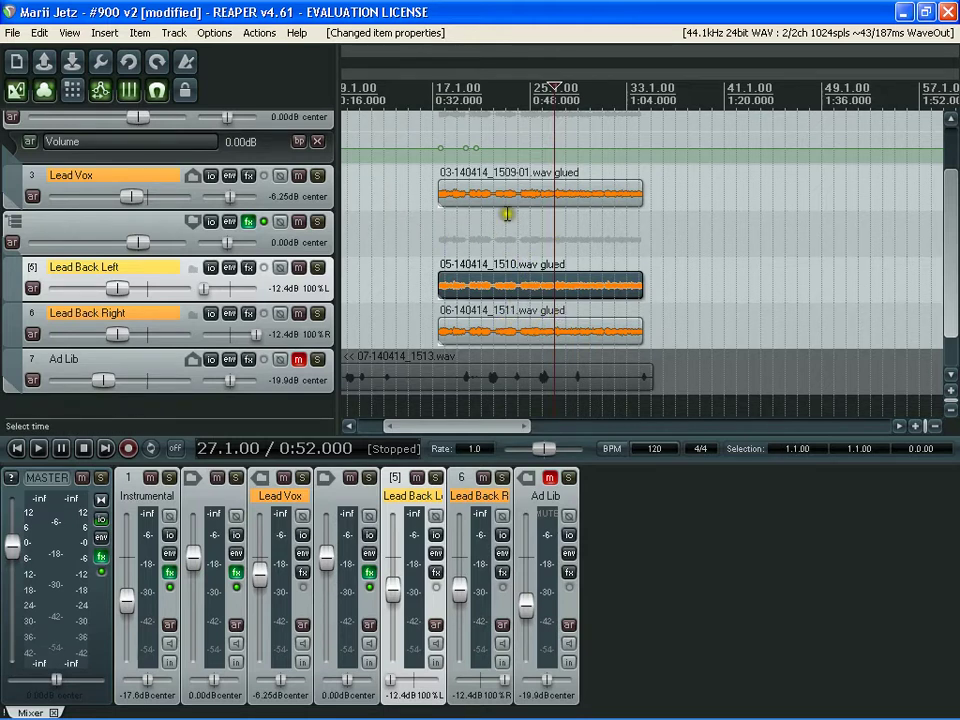
pyautogui.click(531, 233)
pyautogui.rightClick(521, 328)
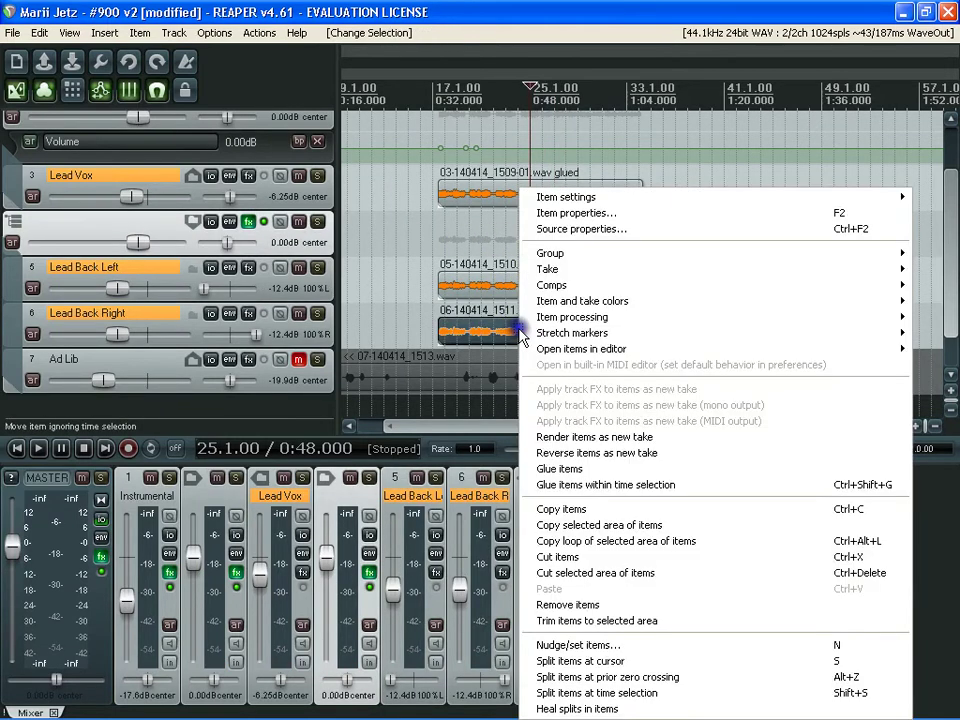
pyautogui.click(560, 236)
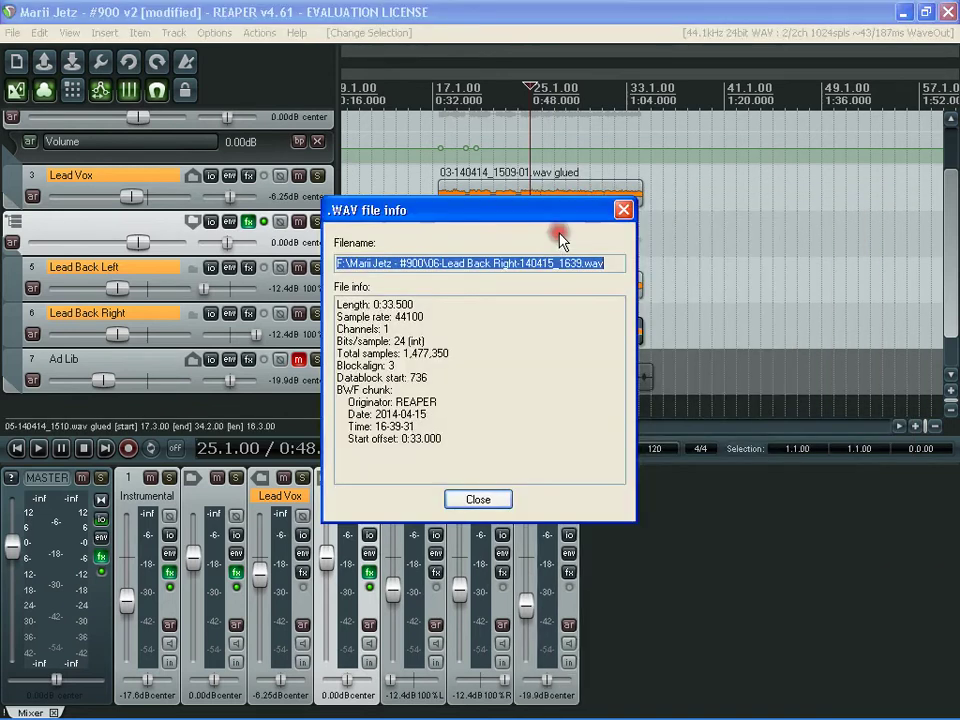
pyautogui.rightClick(559, 265)
pyautogui.click(585, 316)
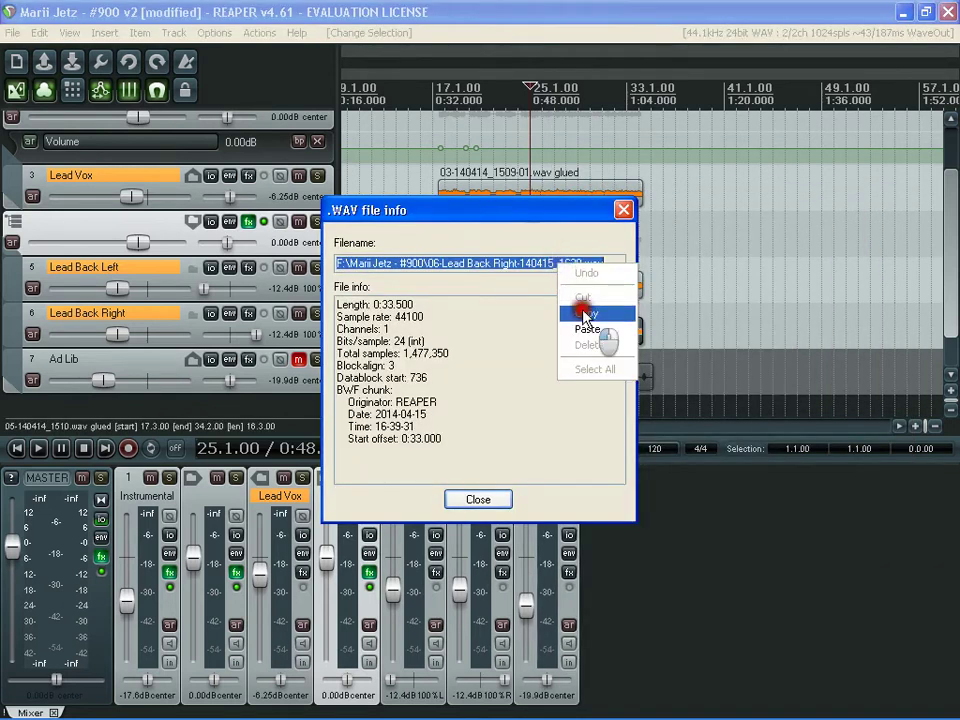
pyautogui.click(484, 499)
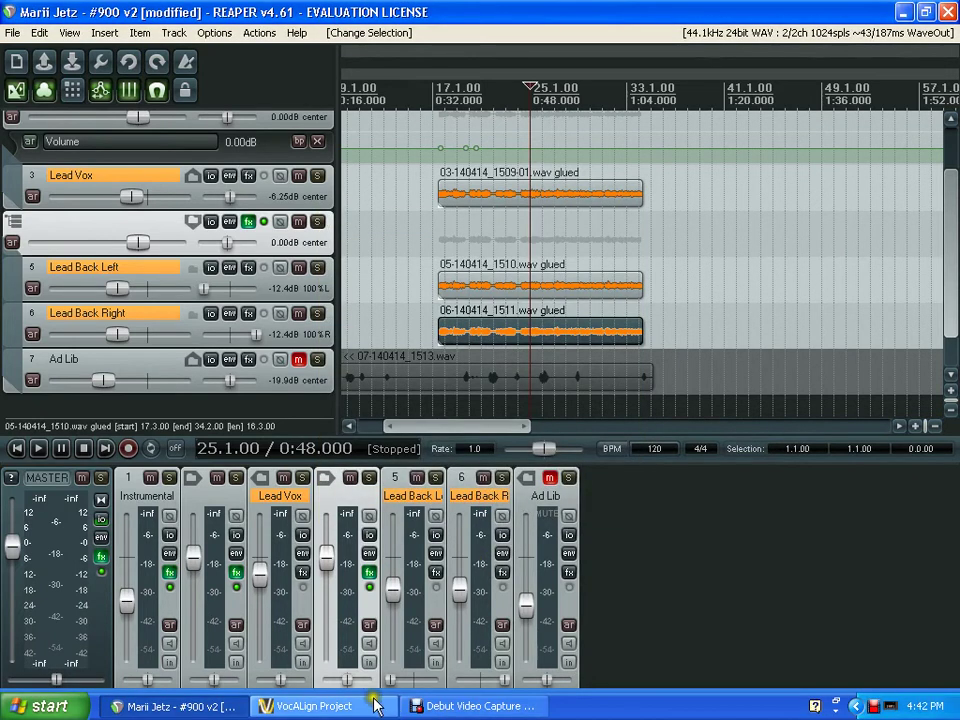
# In VocALign, load the Lead Back Right recording from the pasted file path.
pyautogui.click(290, 706)
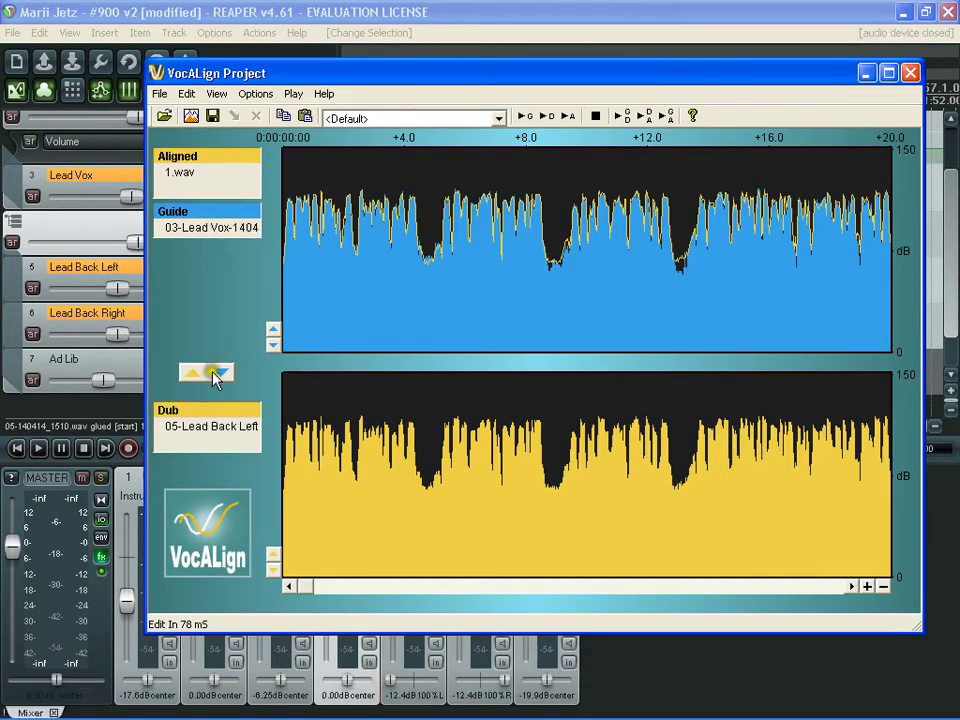
pyautogui.click(220, 373)
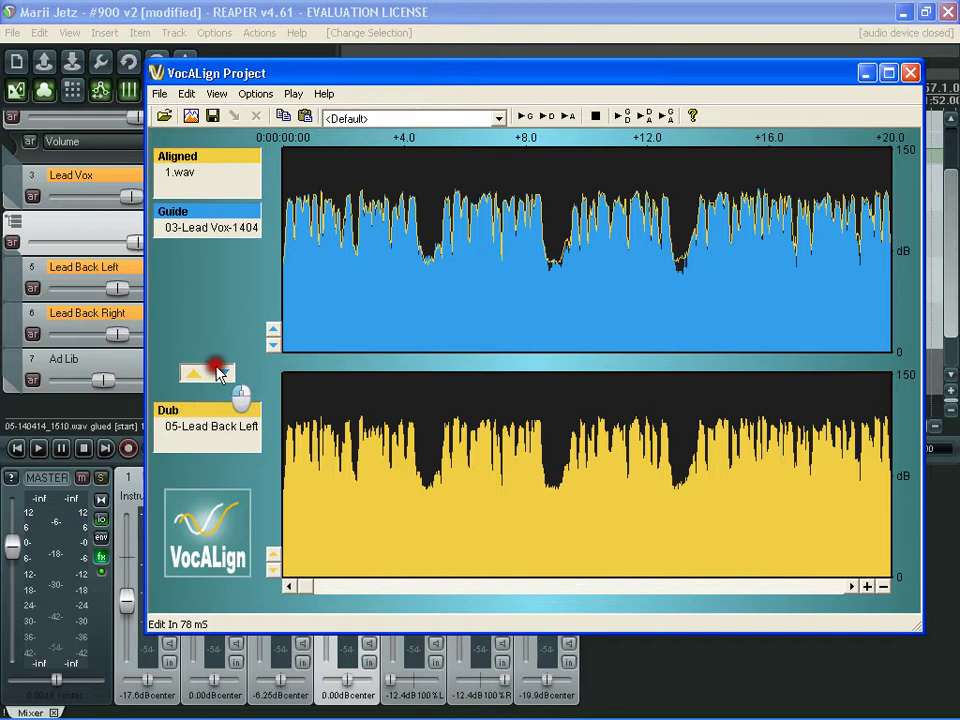
pyautogui.click(170, 118)
pyautogui.rightClick(491, 481)
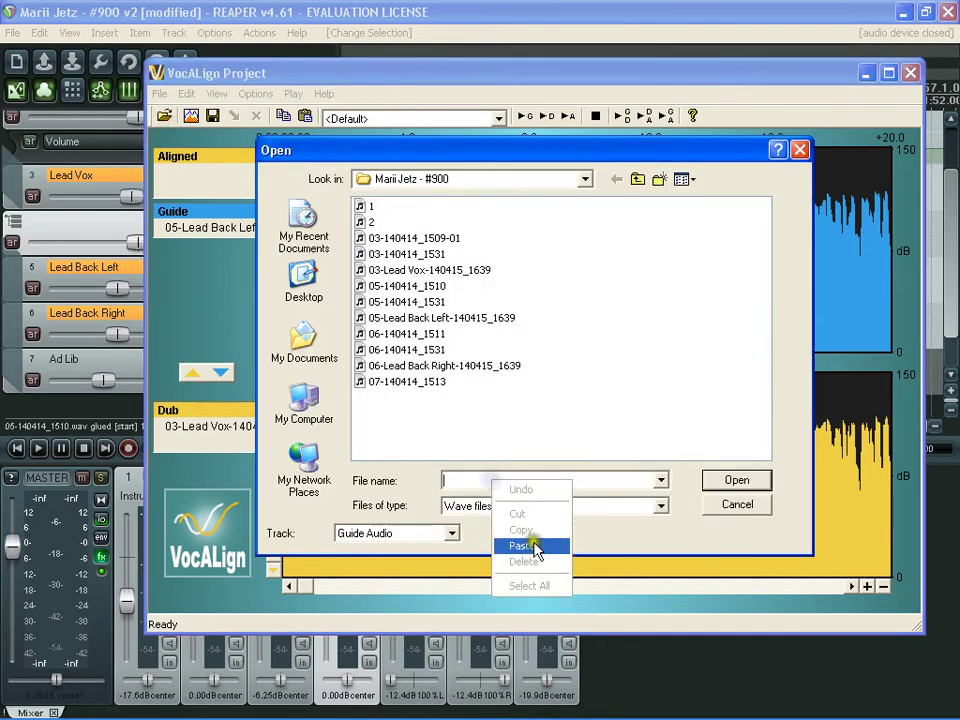
pyautogui.click(521, 545)
pyautogui.click(729, 481)
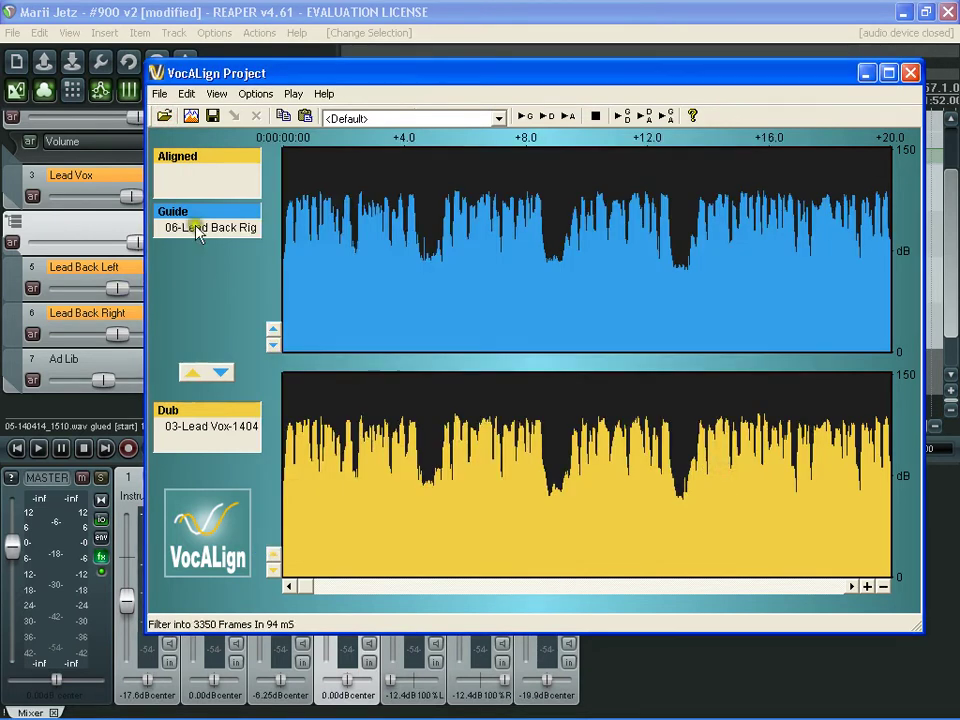
# Make the lead vocal the guide, then save the aligned file as 2.wav, overwriting it.
pyautogui.click(205, 373)
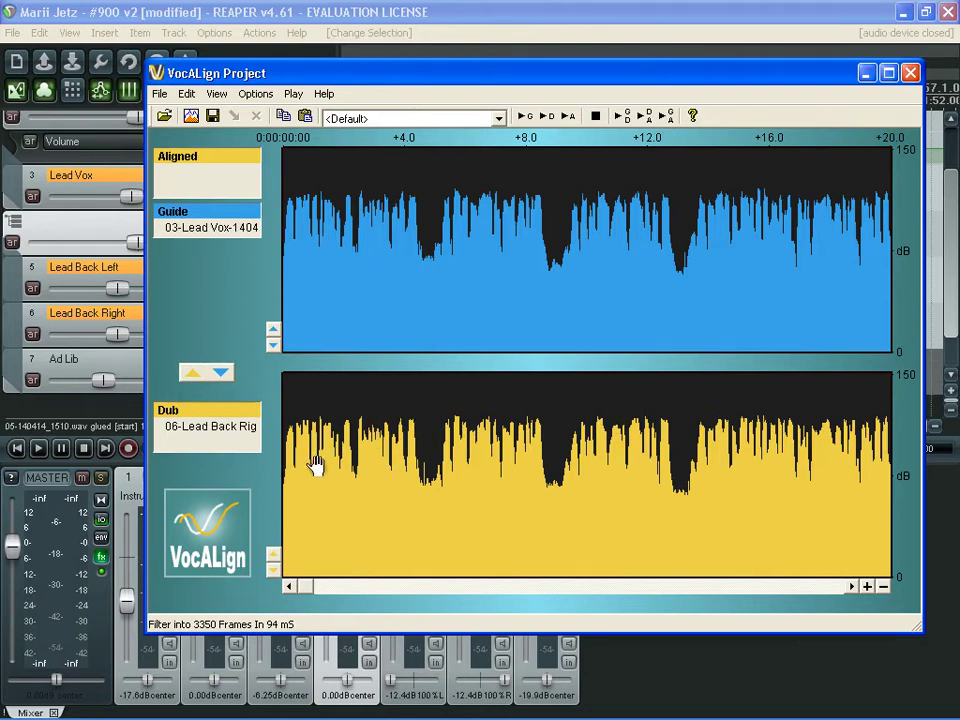
pyautogui.click(213, 116)
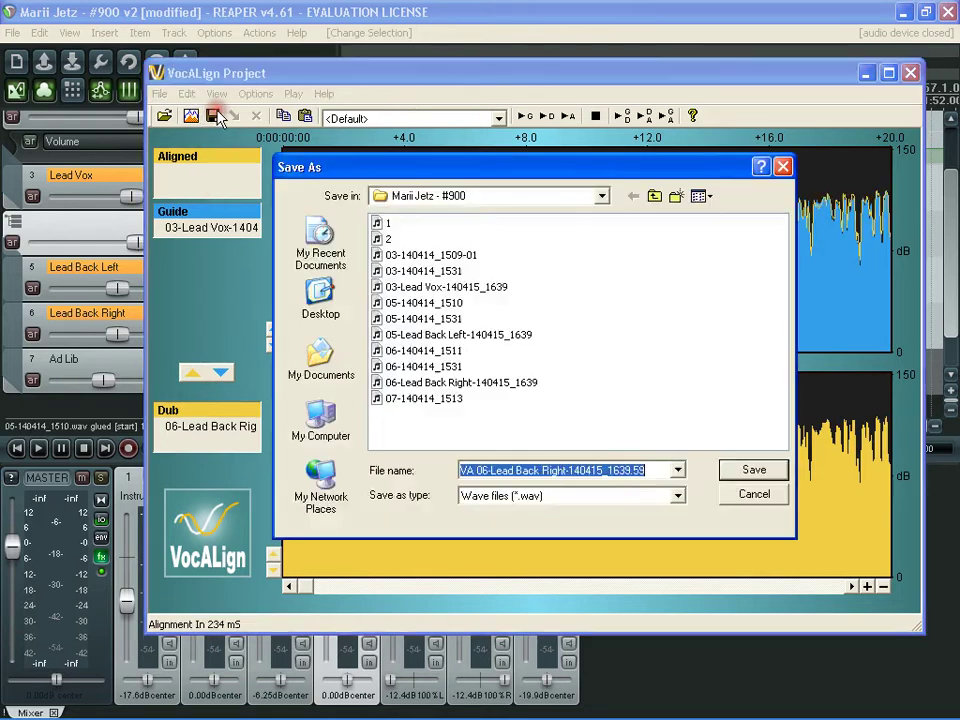
pyautogui.click(388, 238)
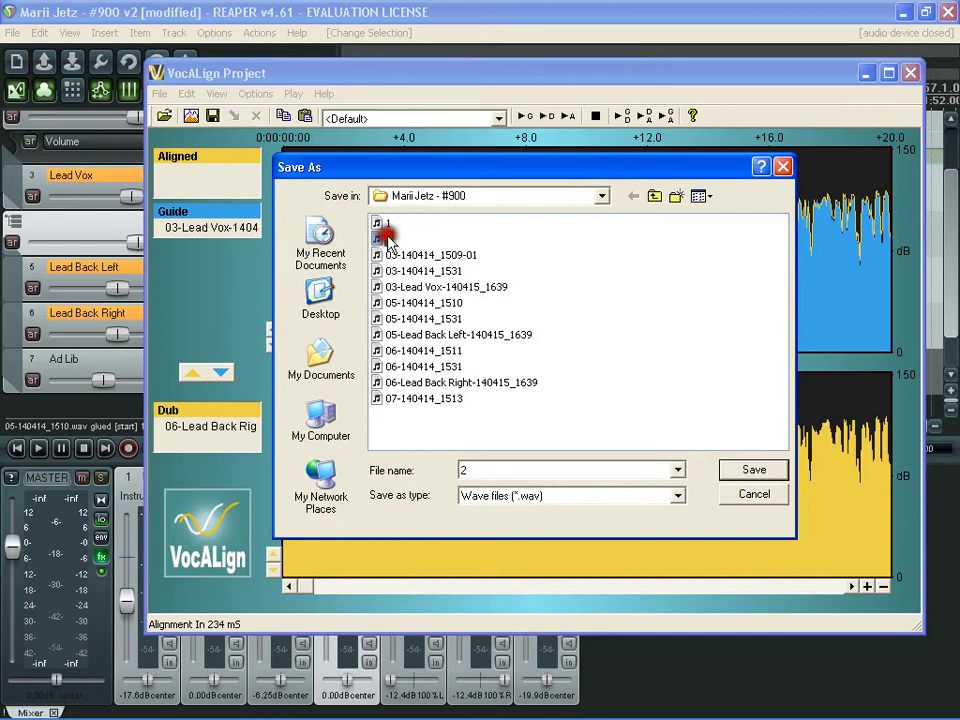
pyautogui.click(754, 471)
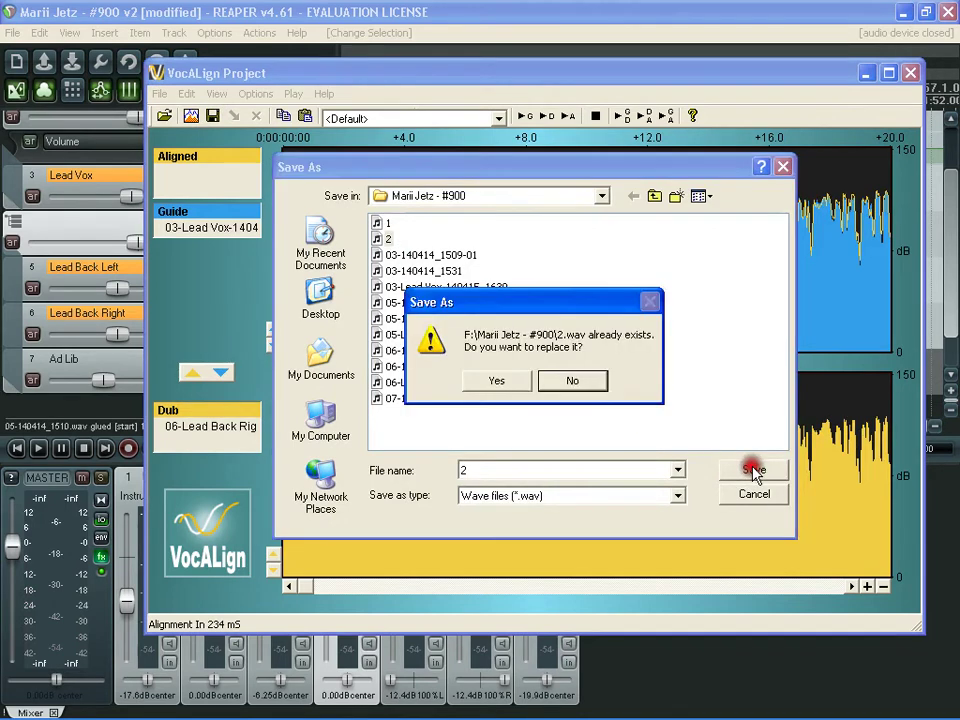
pyautogui.click(487, 380)
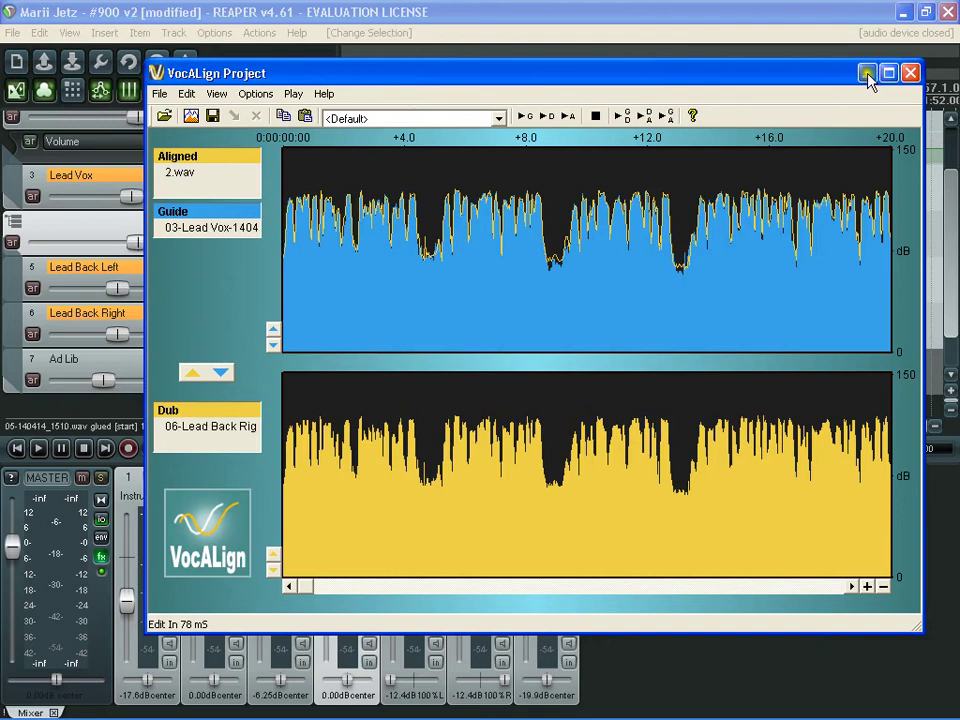
pyautogui.click(866, 74)
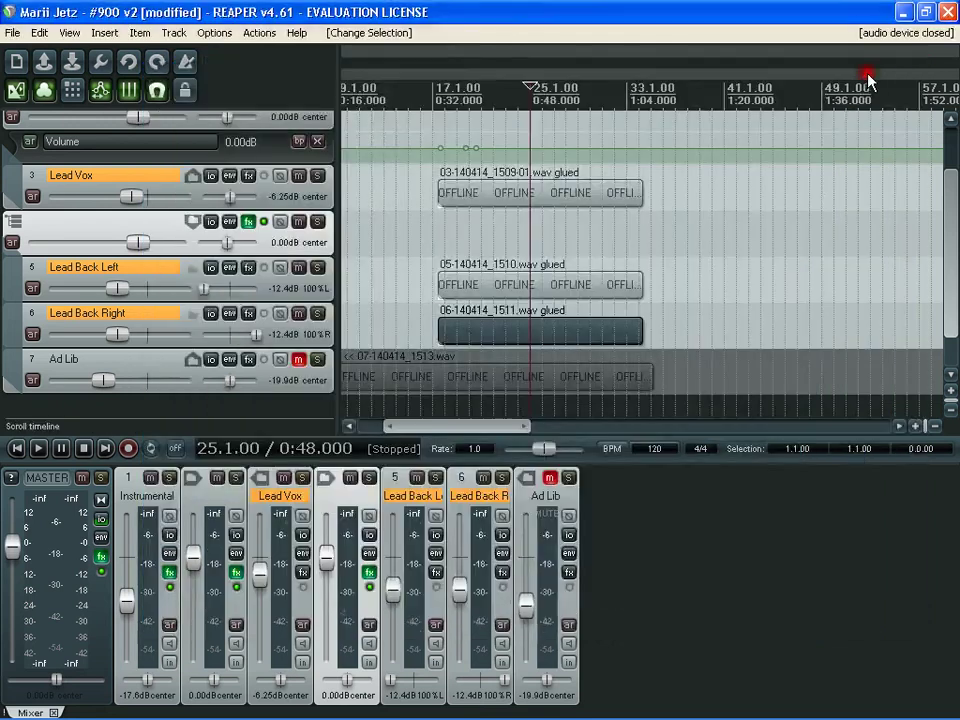
# Replace the Lead Back Right item's source with the aligned 2.wav in Media Item Properties.
pyautogui.doubleClick(519, 335)
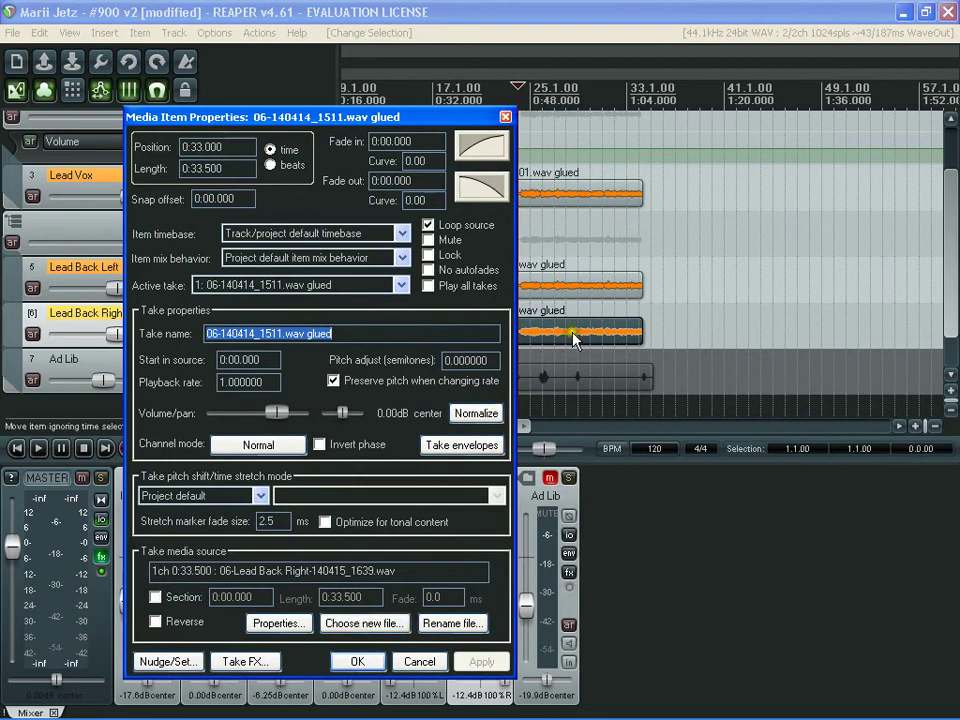
pyautogui.click(385, 623)
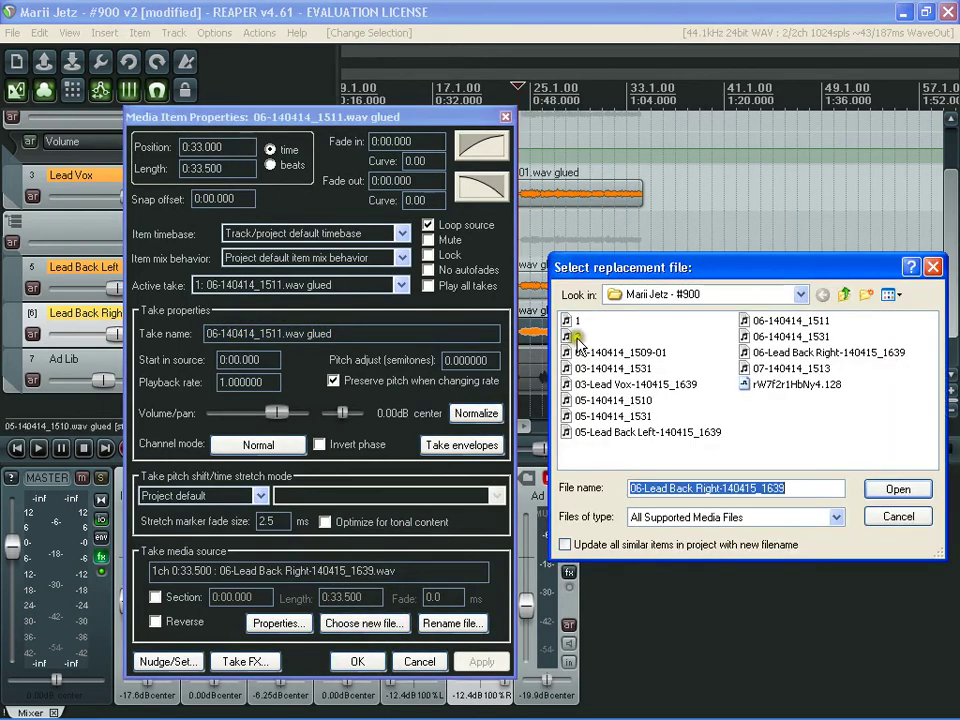
pyautogui.doubleClick(570, 336)
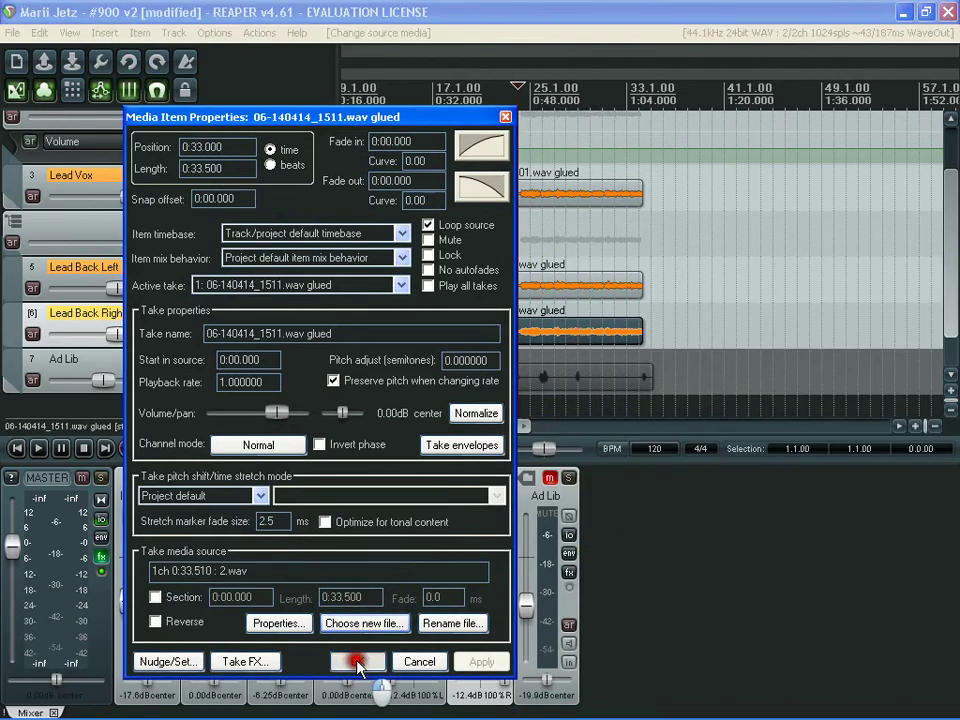
pyautogui.click(357, 662)
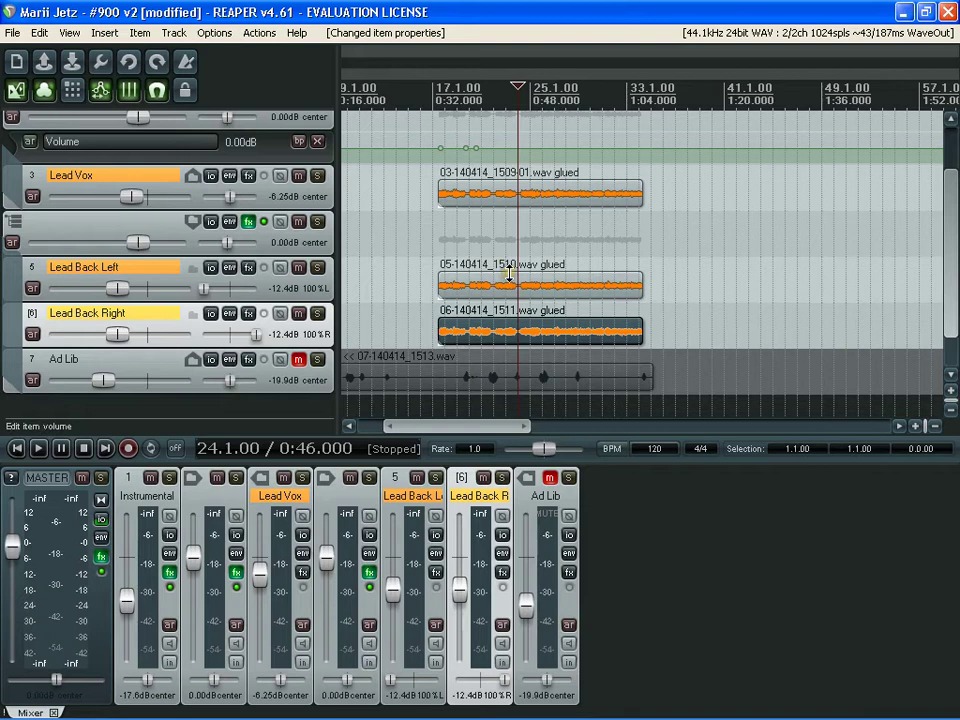
# Play from near bar 17 to audition the aligned backing vocals, zooming the arrange view.
pyautogui.click(437, 221)
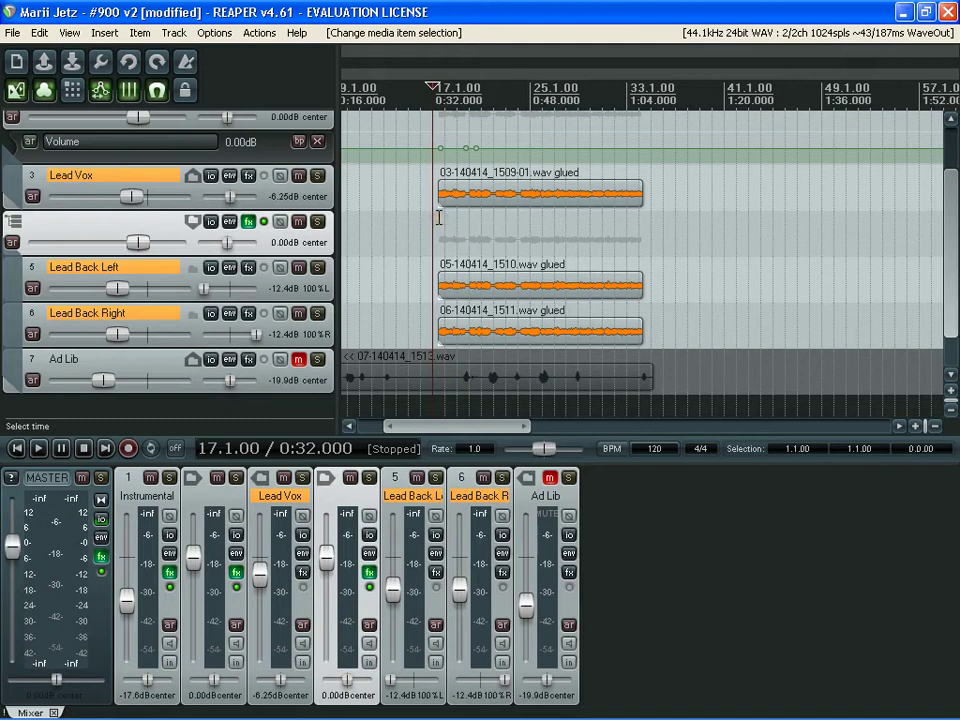
pyautogui.press('space')
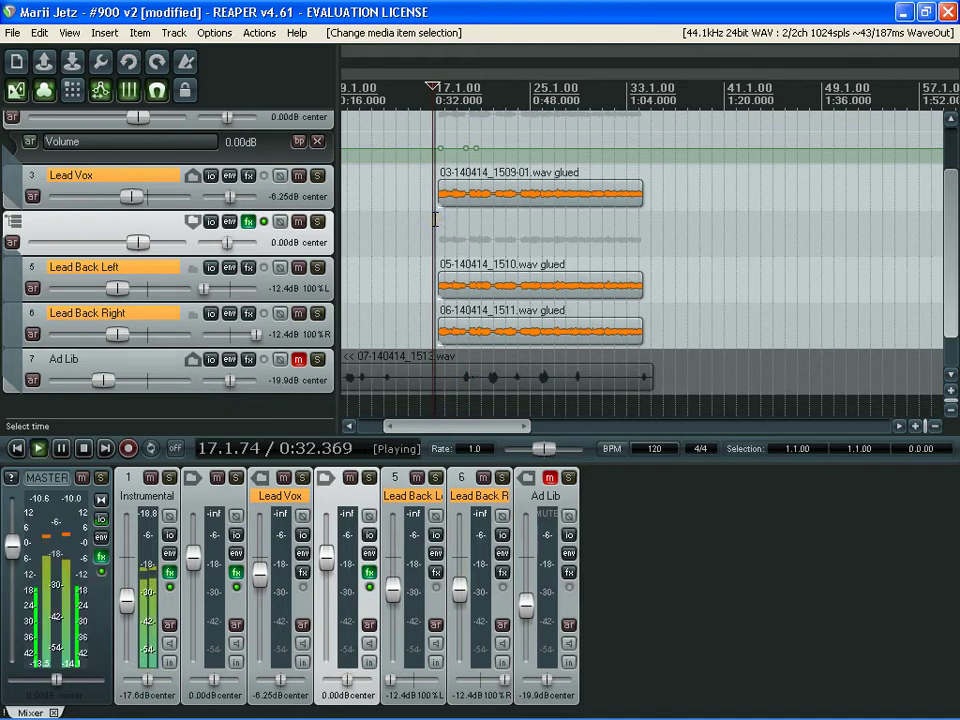
pyautogui.scroll(3, 381, 242)
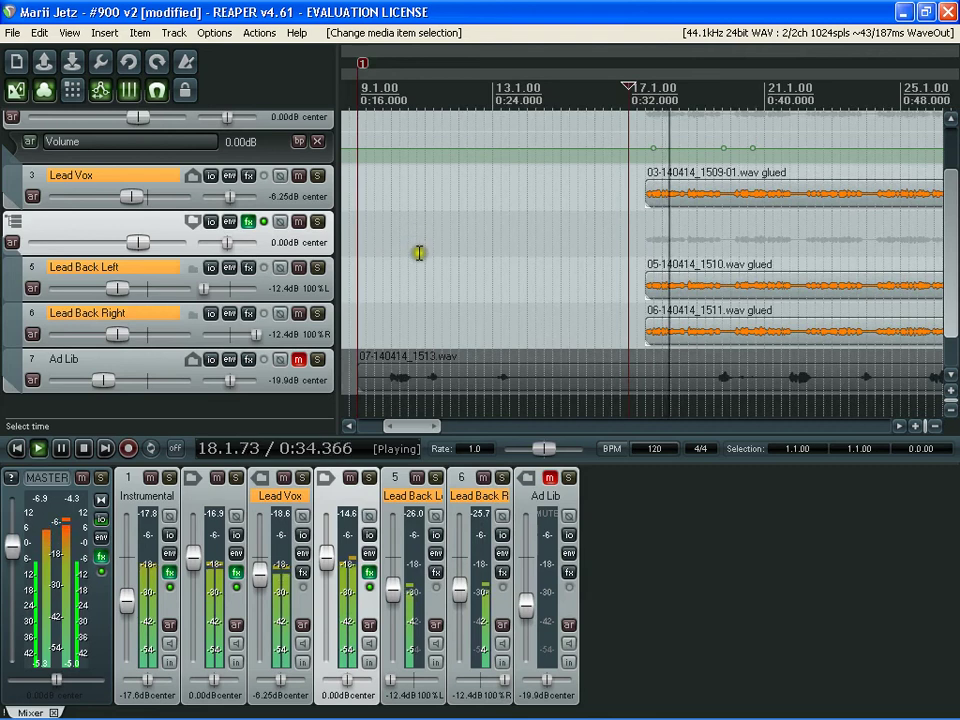
pyautogui.scroll(-3, 465, 245)
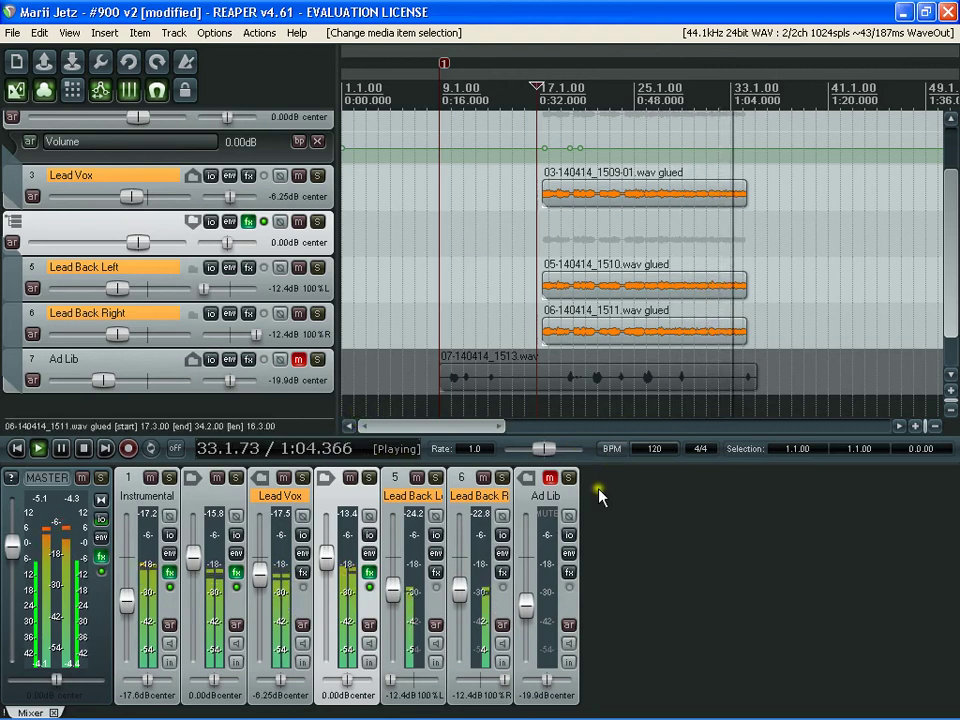
# Stop playback at 17.1.00, zoom out, and bring Debut Video Capture to the front.
pyautogui.click(84, 449)
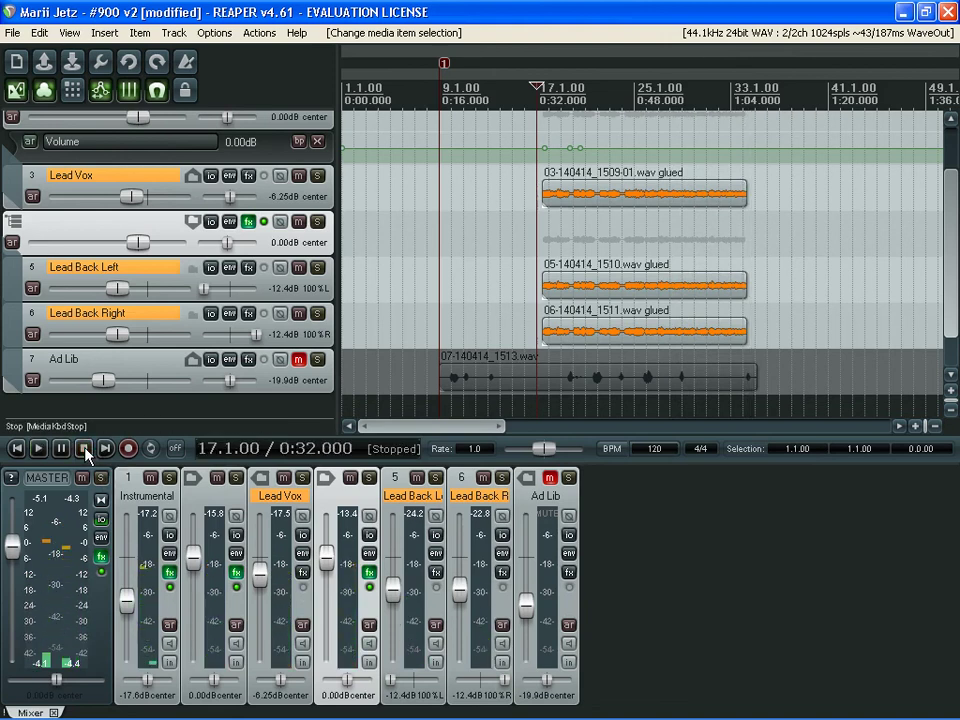
pyautogui.moveTo(401, 715)
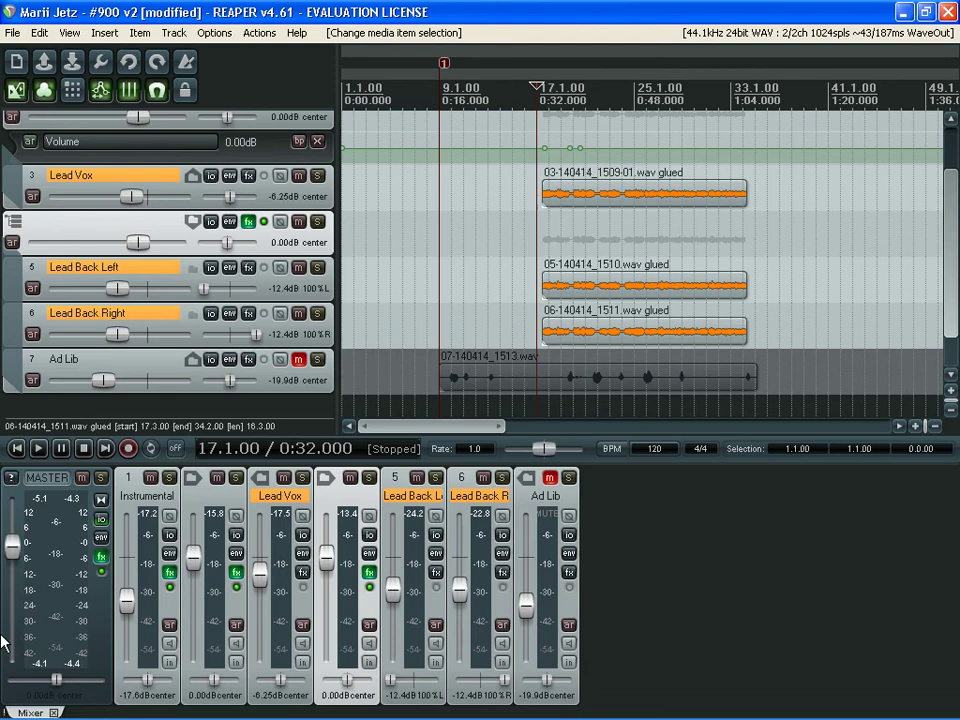
pyautogui.scroll(-2, 515, 309)
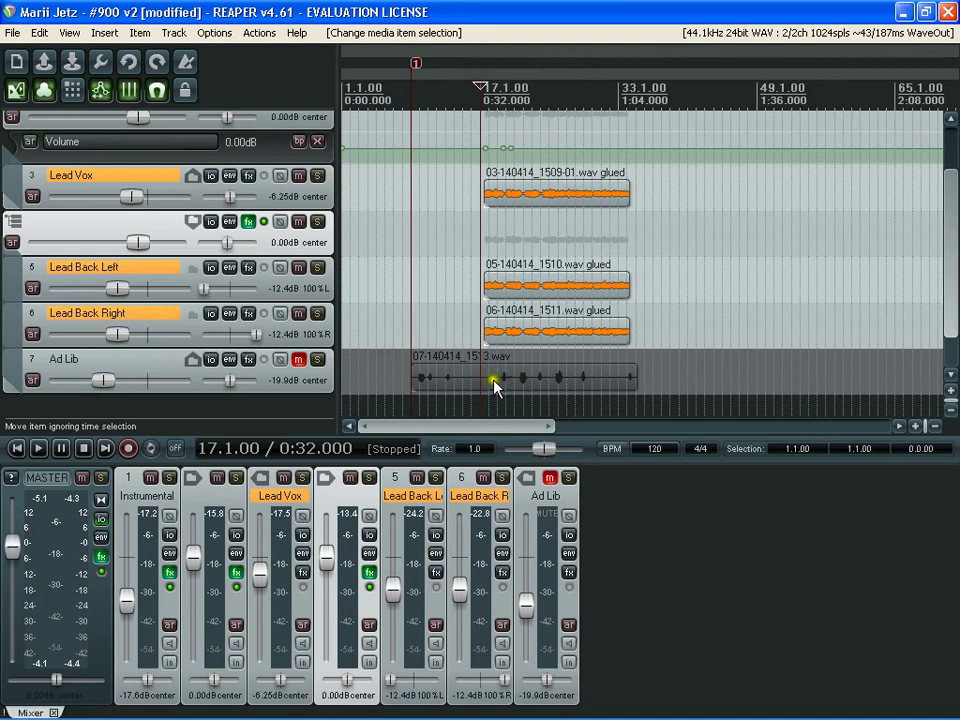
pyautogui.click(420, 378)
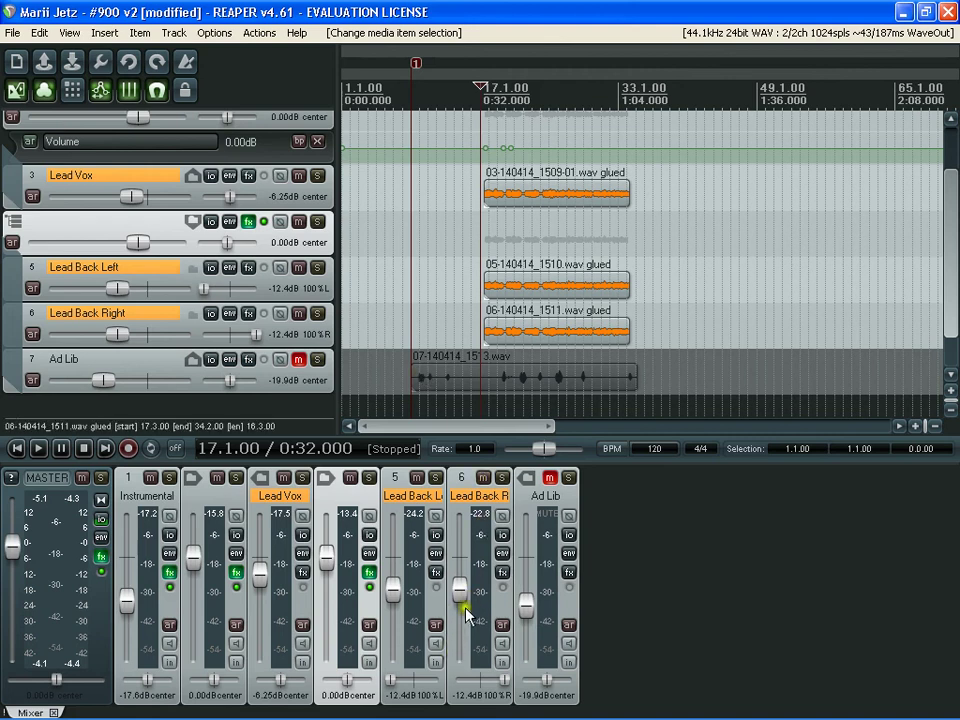
pyautogui.moveTo(352, 713)
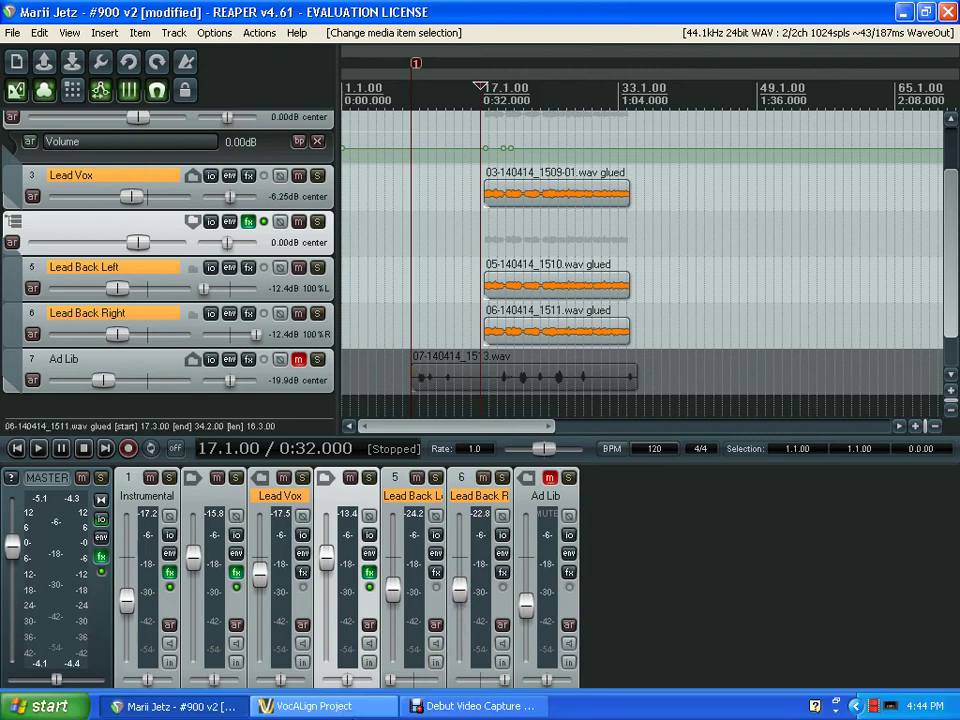
pyautogui.click(431, 707)
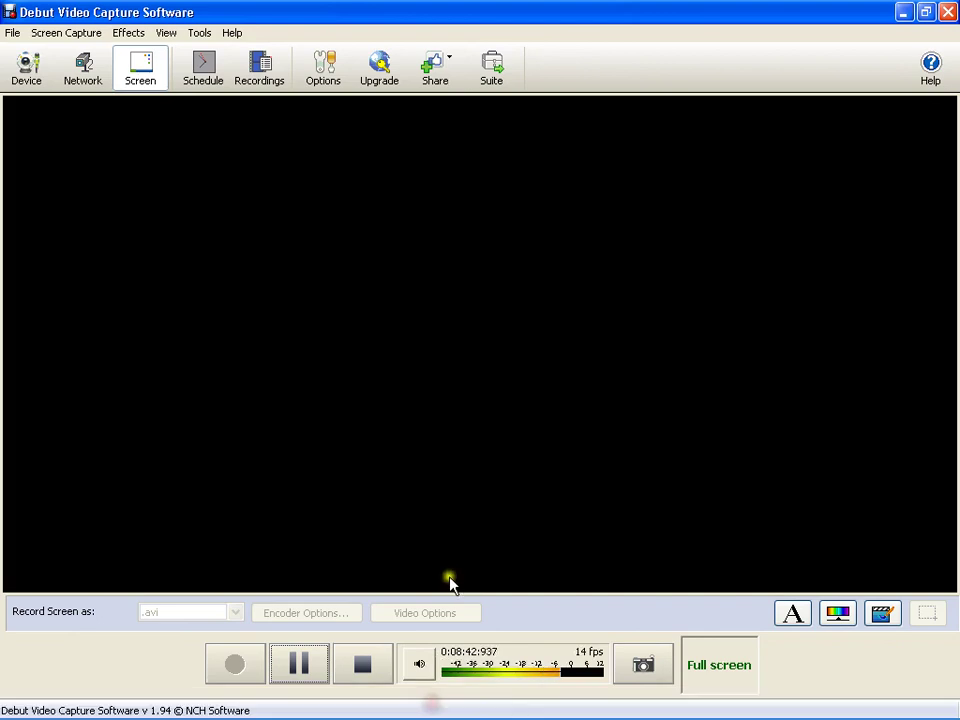